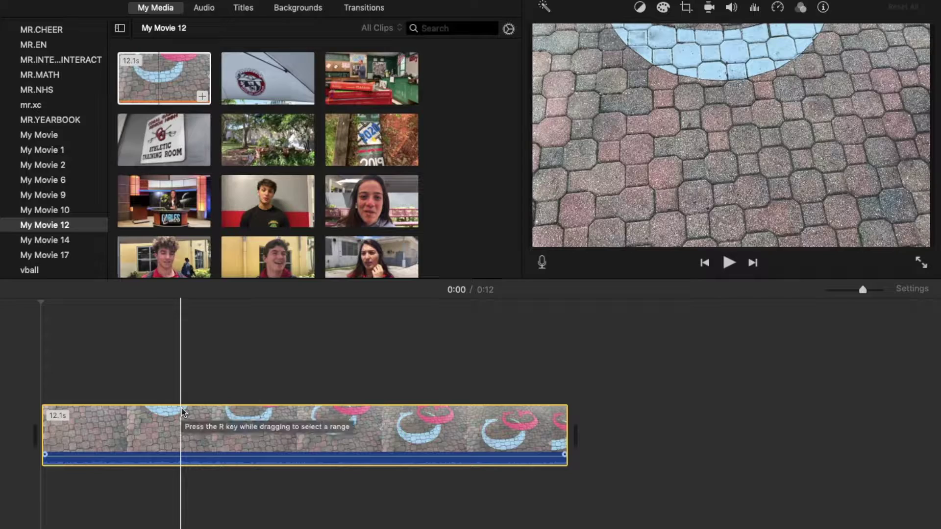
# Step: Split the painted pavement clip in the timeline at about 0:09 and delete the part before the split
pyautogui.click(160, 410)
pyautogui.press('space')
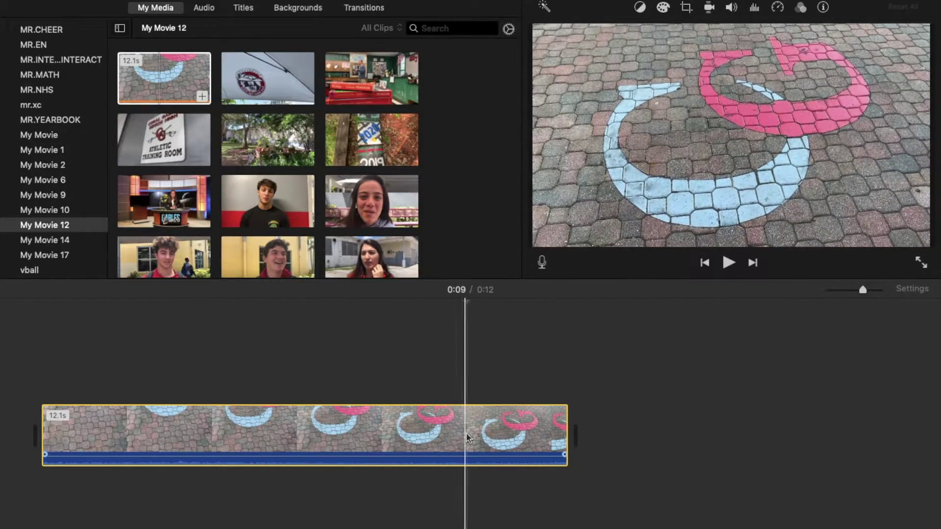
pyautogui.rightClick(467, 437)
pyautogui.click(478, 430)
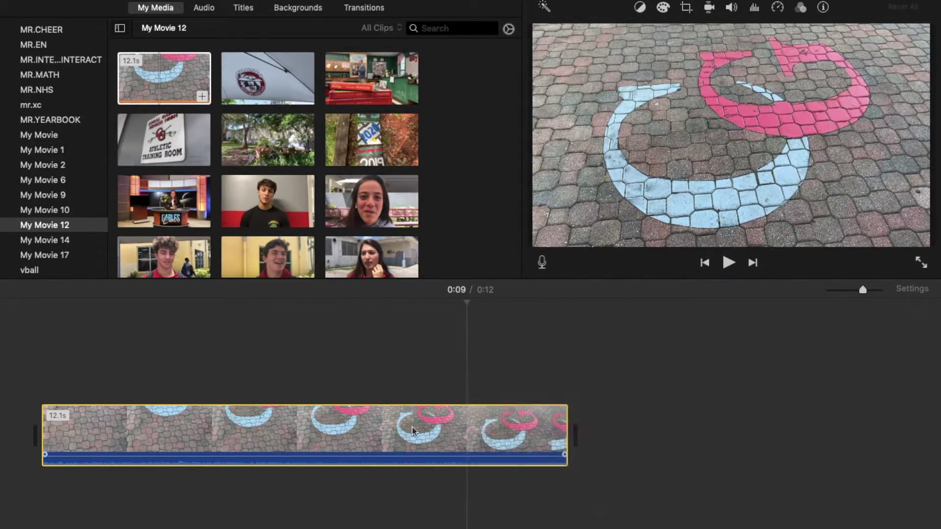
pyautogui.press('Delete')
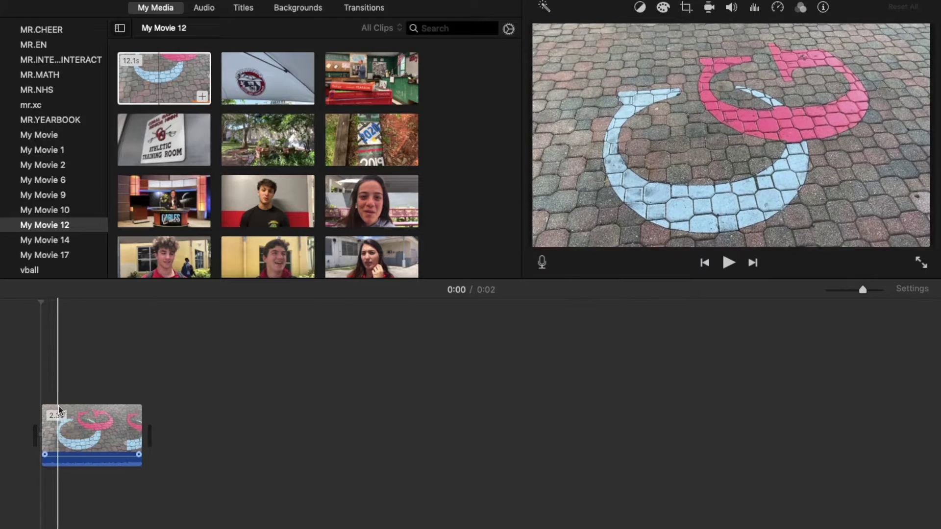
# Step: Split the remaining pavement clip near its end, at about 1.9 seconds, and delete the short piece after the split
pyautogui.rightClick(126, 412)
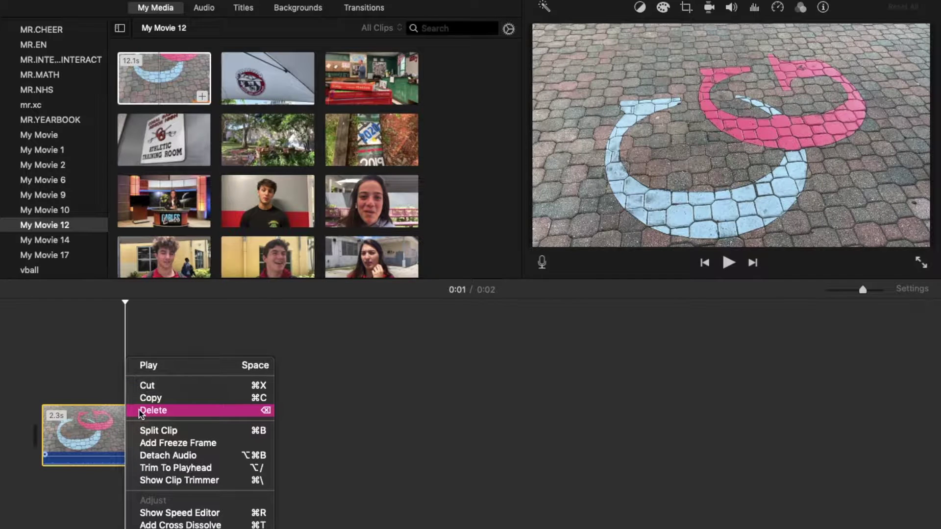
pyautogui.click(147, 431)
pyautogui.click(142, 432)
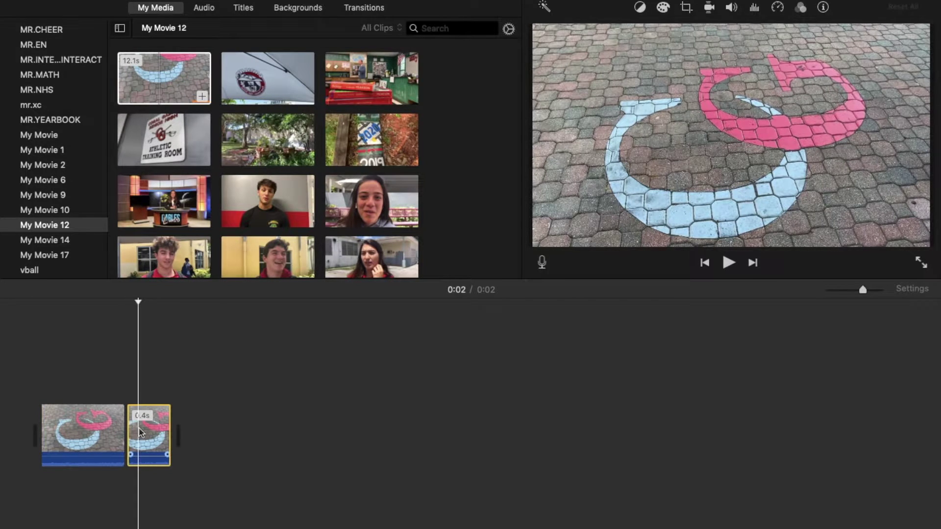
pyautogui.press('BackSpace')
# Step: Add the 4.9-second Cavaliers tent logo clip to the timeline after the pavement clip
pyautogui.moveTo(258, 88); pyautogui.dragTo(167, 421)
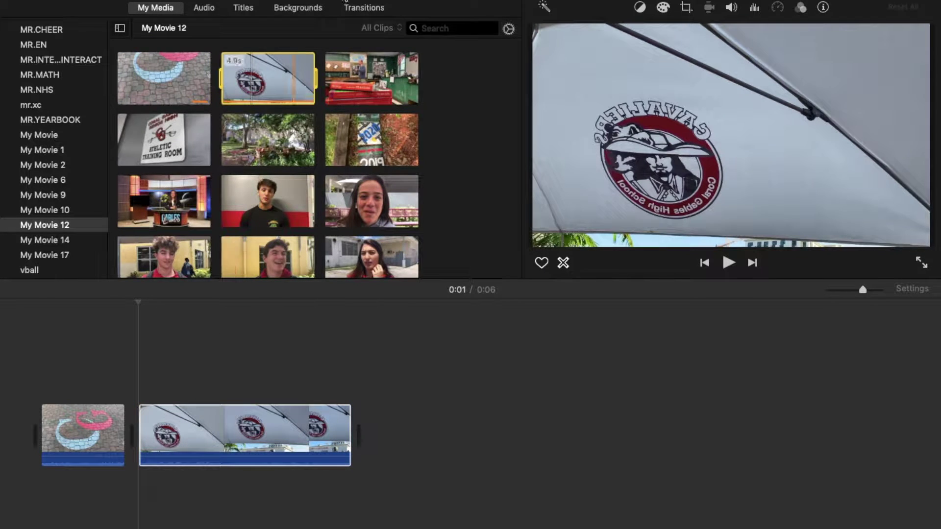
pyautogui.scroll(-10, 292, 176)
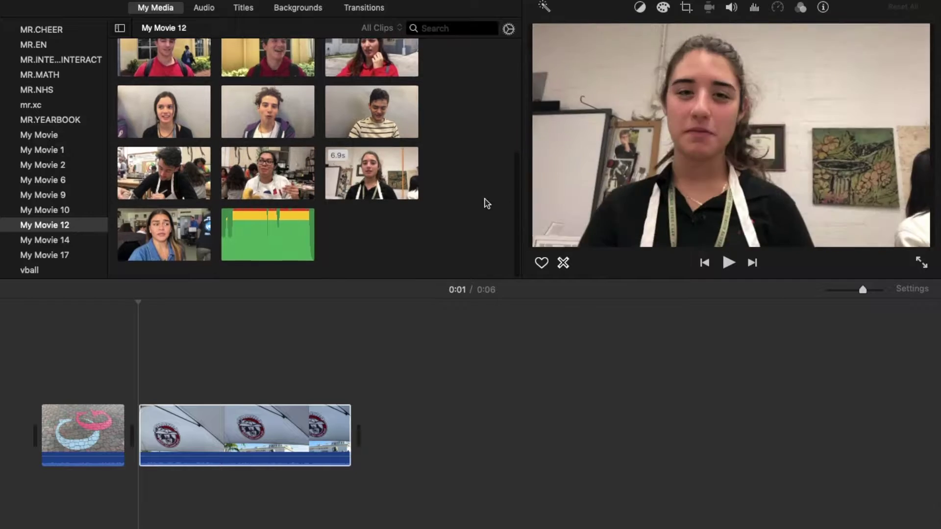
pyautogui.scroll(12, 318, 82)
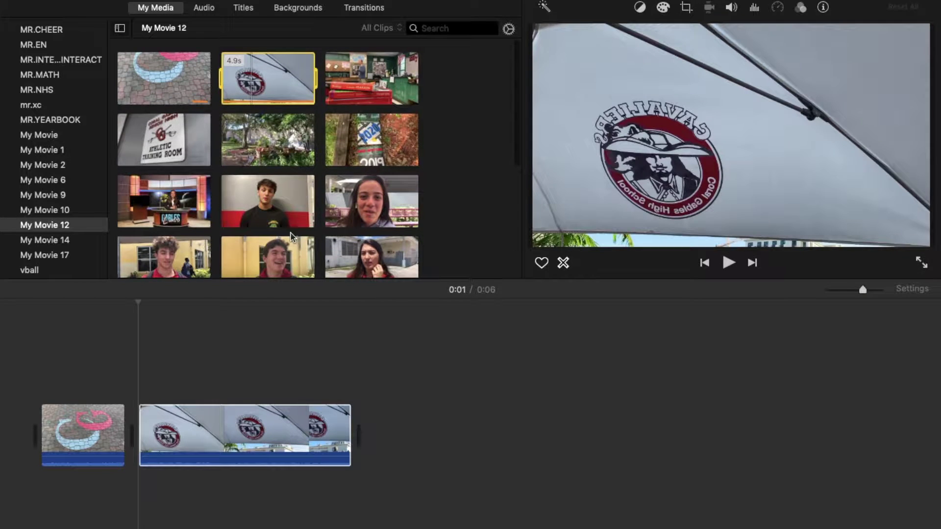
# Step: Play through the tent logo clip, split it at about 0:05 and delete the part after the split
pyautogui.click(148, 351)
pyautogui.press('space')
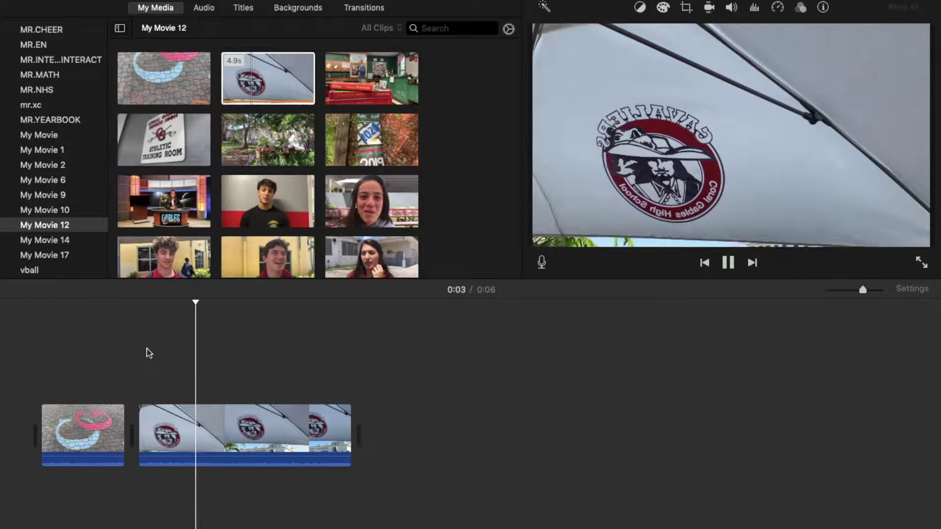
pyautogui.press('space')
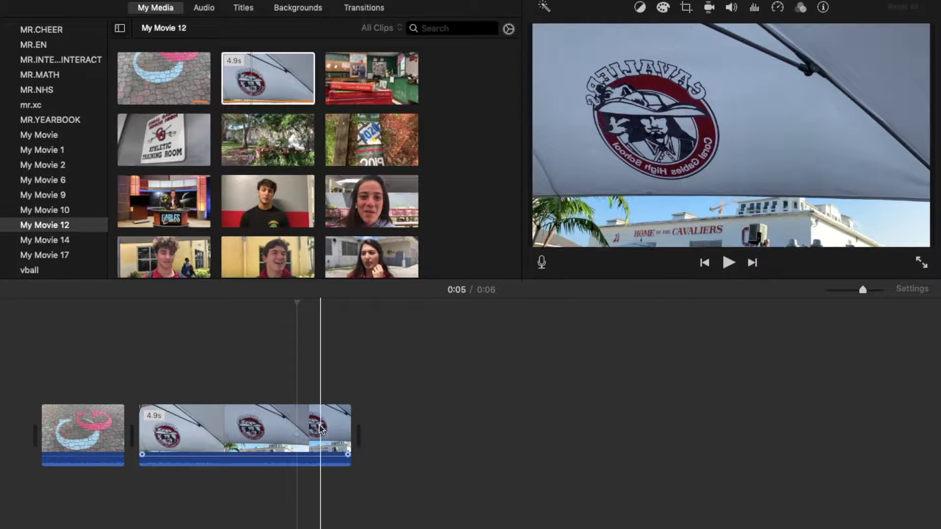
pyautogui.rightClick(300, 431)
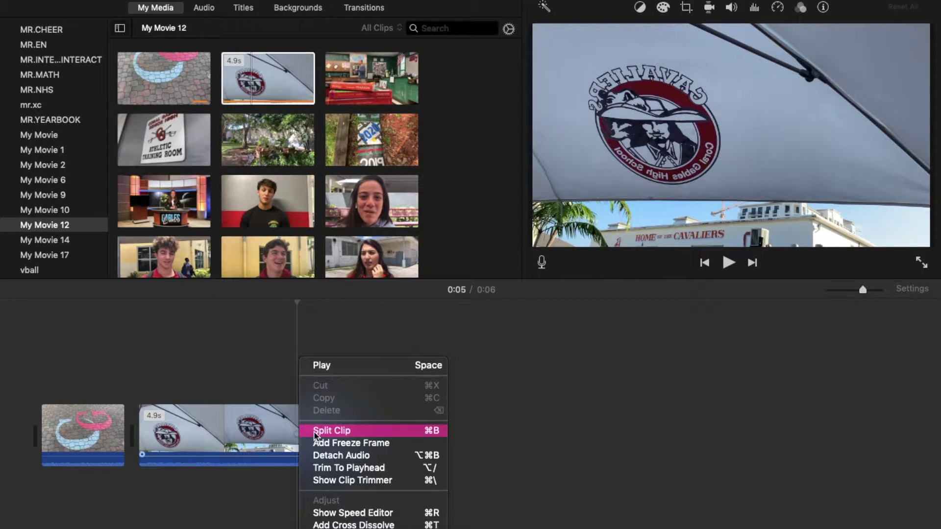
pyautogui.click(306, 430)
pyautogui.press('Delete')
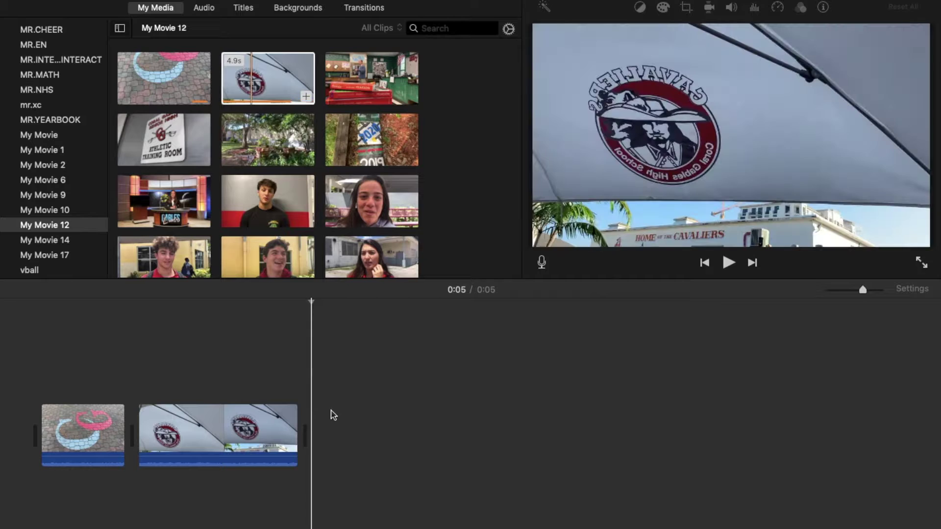
# Step: Add the 9.2-second interview clip of the student in the black T-shirt to the end of the timeline
pyautogui.scroll(-3, 218, 185)
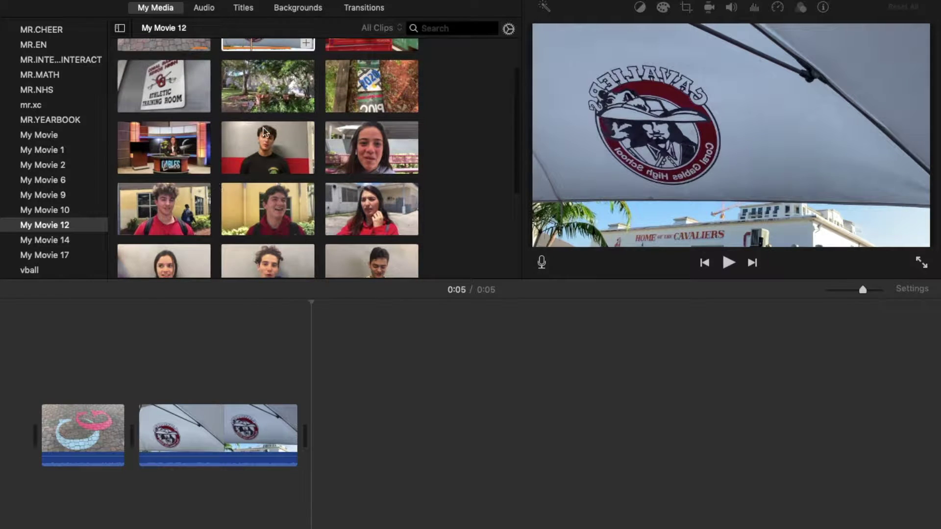
pyautogui.scroll(-3, 269, 142)
pyautogui.scroll(-5, 273, 149)
pyautogui.scroll(5, 273, 150)
pyautogui.scroll(3, 273, 150)
pyautogui.moveTo(265, 151); pyautogui.dragTo(330, 452)
# Step: Play the interview clip repeatedly from its beginning to find which part of the speech to keep
pyautogui.click(307, 388)
pyautogui.press('space')
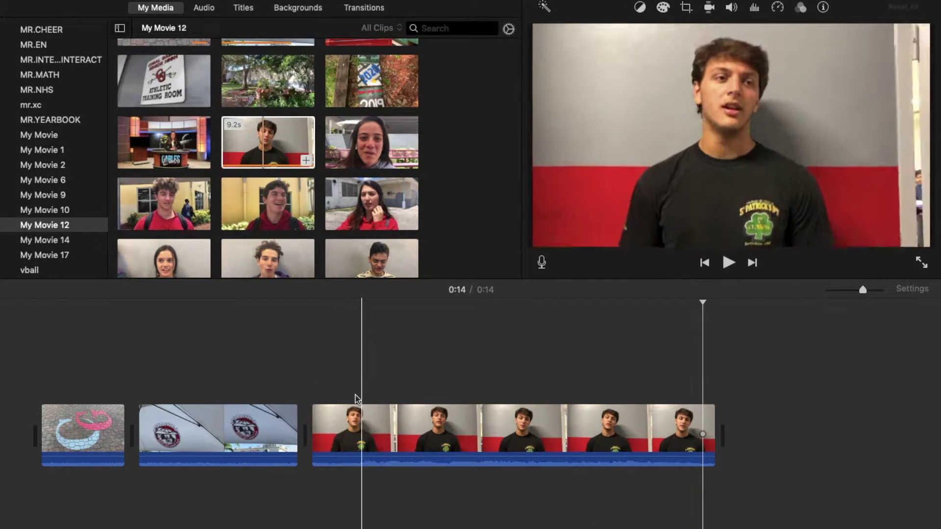
pyautogui.click(323, 389)
pyautogui.press('space')
pyautogui.press('space')
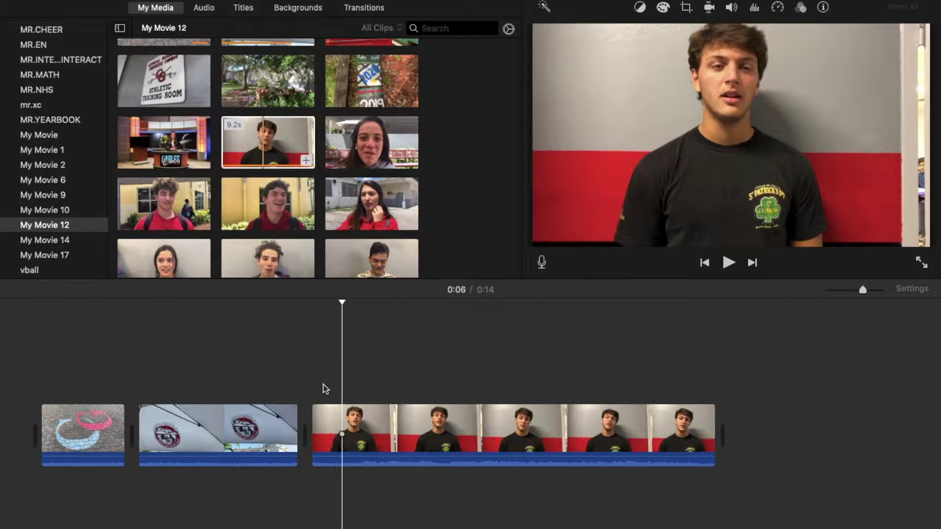
pyautogui.press('space')
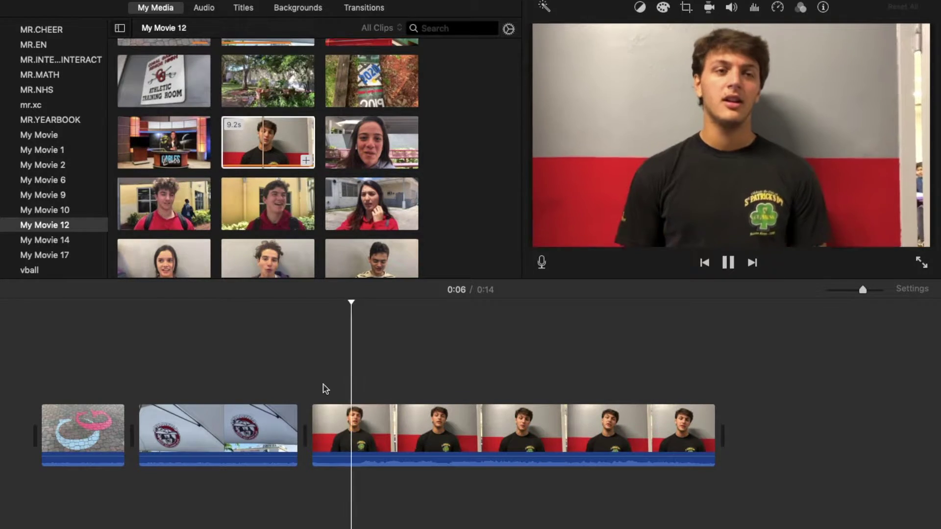
pyautogui.press('space')
pyautogui.click(340, 387)
pyautogui.press('space')
pyautogui.press('space')
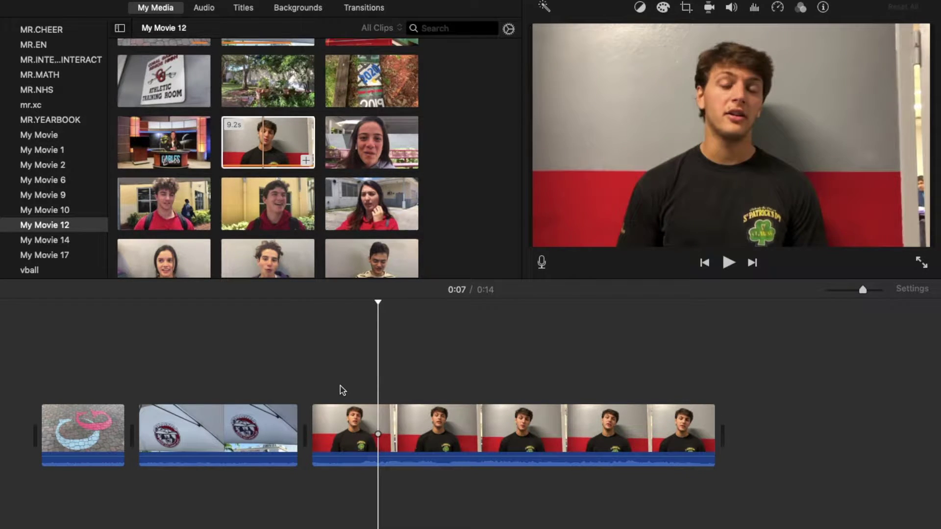
pyautogui.click(348, 388)
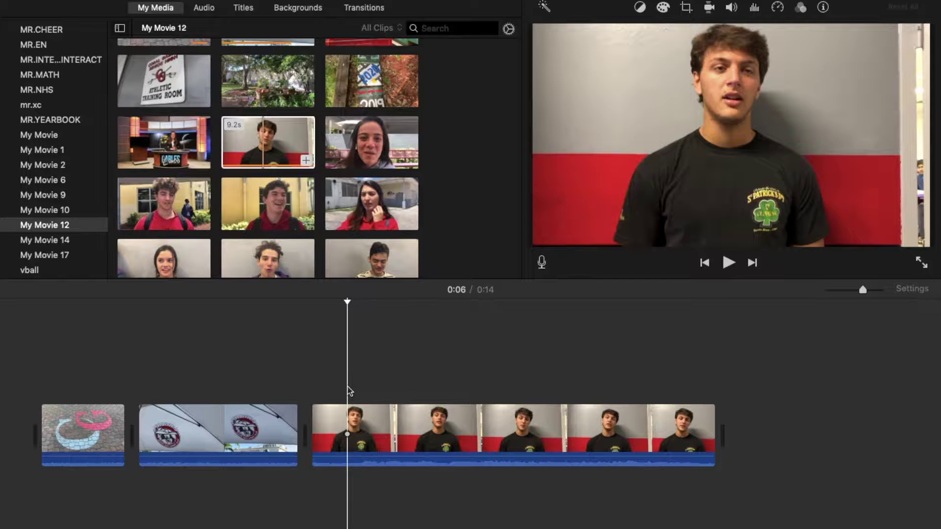
pyautogui.press('space')
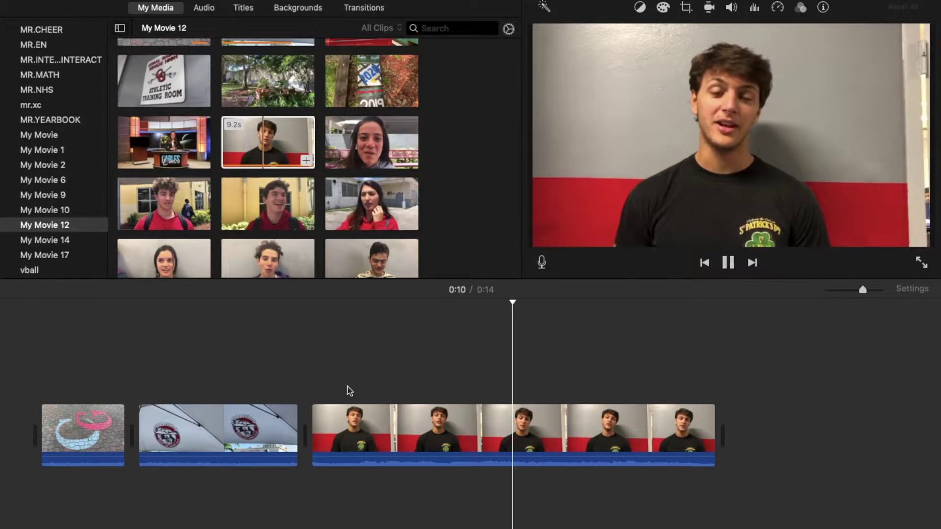
# Step: Split the interview clip at about 0:09 and delete the part before the split
pyautogui.click(479, 417)
pyautogui.press('space')
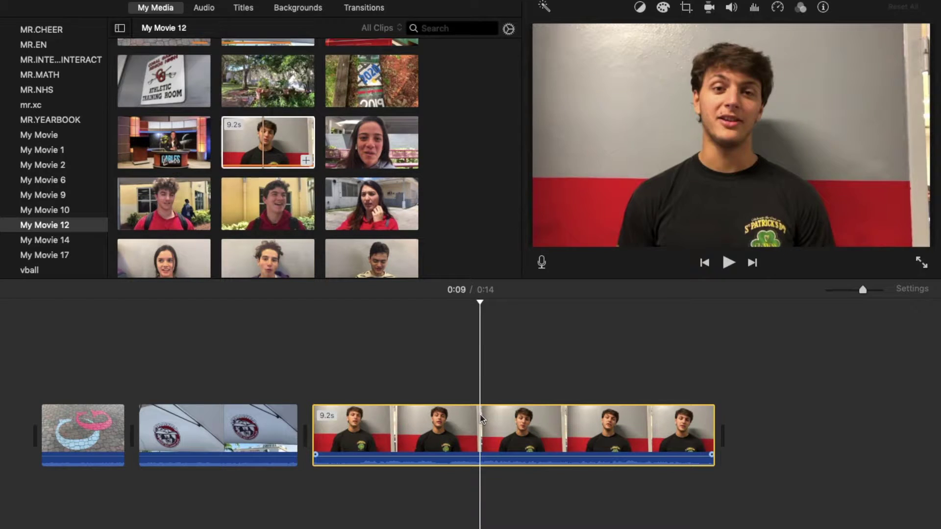
pyautogui.press('space')
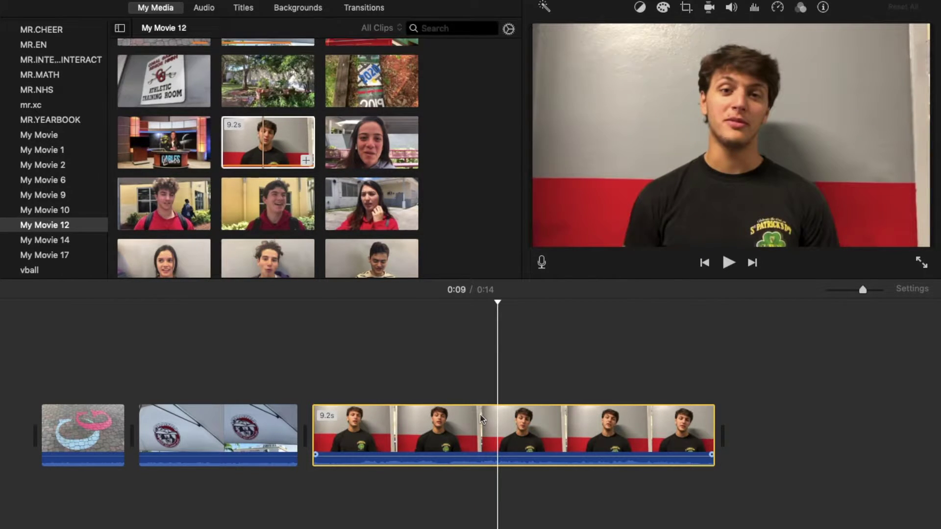
pyautogui.click(480, 465)
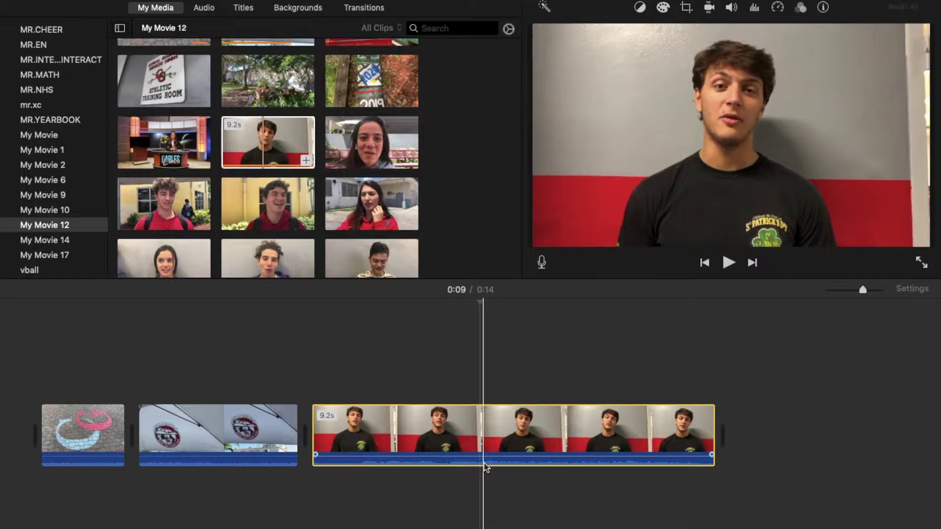
pyautogui.rightClick(481, 404)
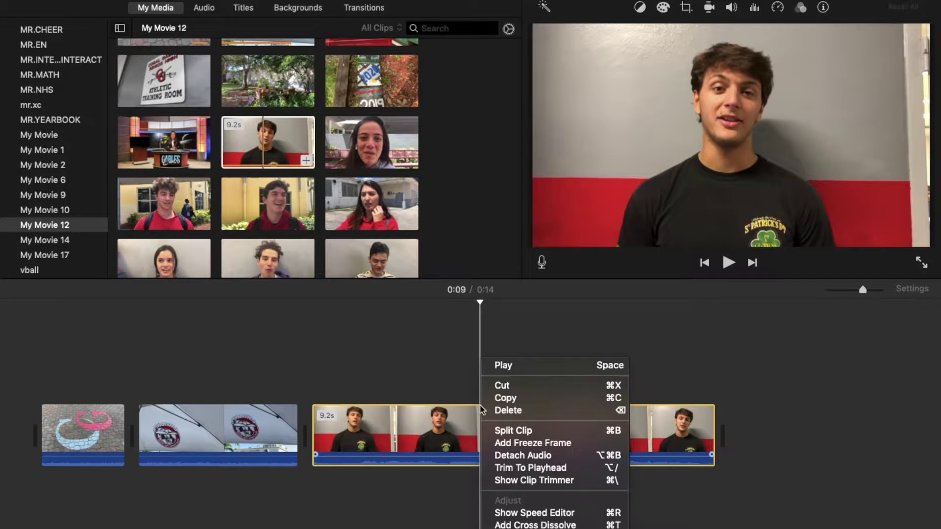
pyautogui.click(520, 429)
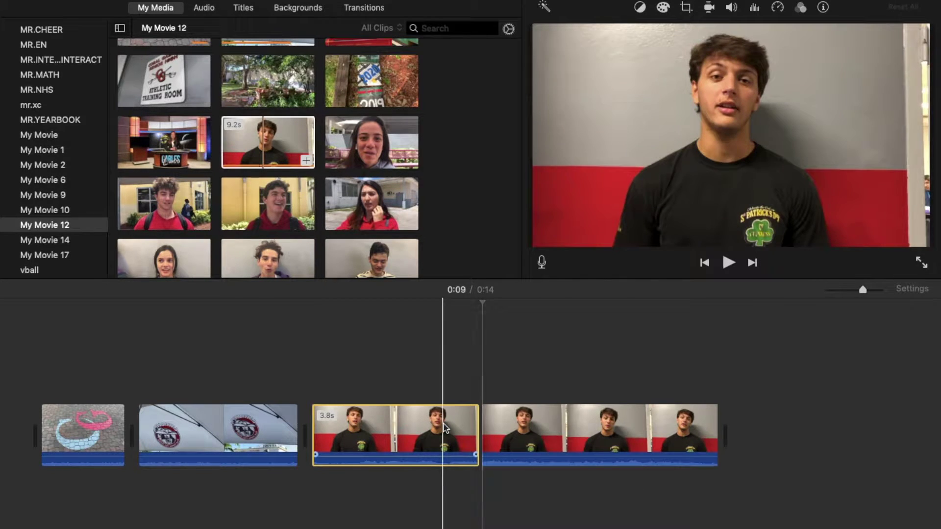
pyautogui.press('Delete')
# Step: Play the shortened interview clip, split it at about 0:07 and delete the part after the split
pyautogui.press('space')
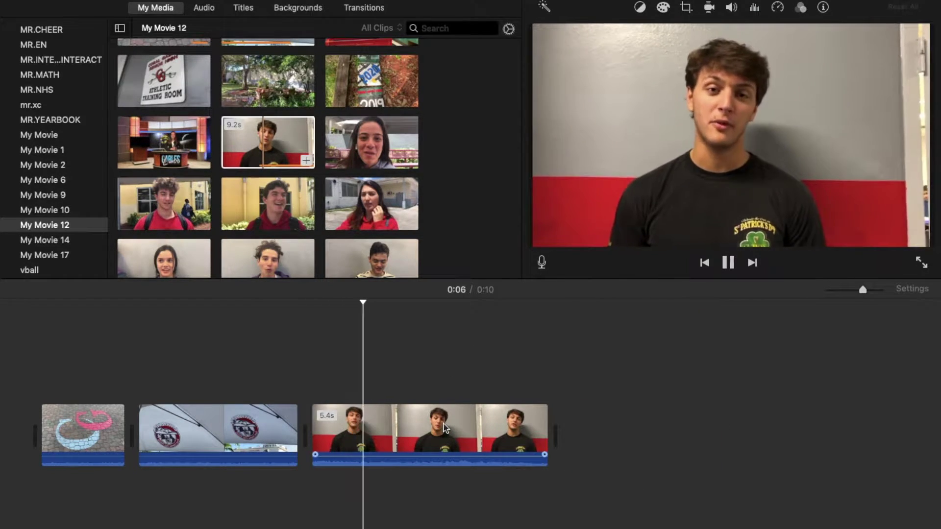
pyautogui.press('space')
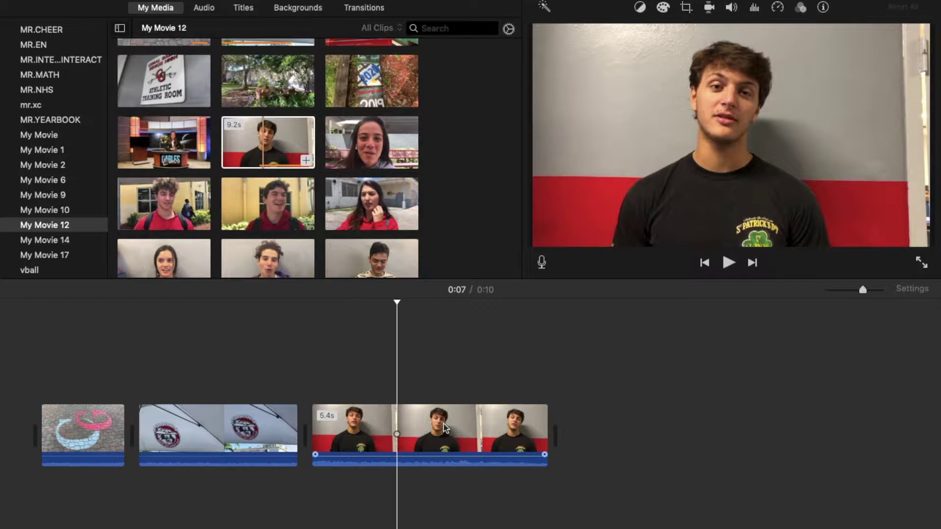
pyautogui.click(398, 435)
pyautogui.rightClick(397, 434)
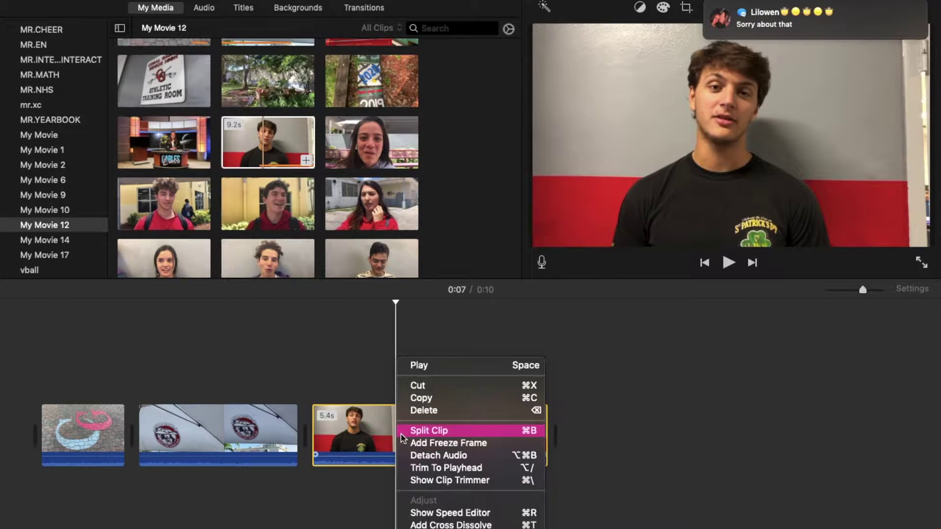
pyautogui.click(405, 433)
pyautogui.click(432, 436)
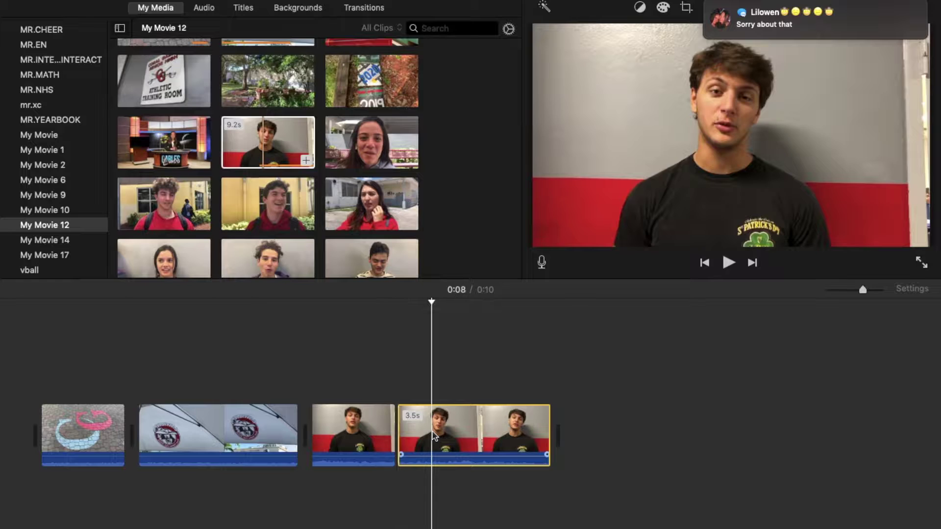
pyautogui.press('Delete')
# Step: Lower the audio of the tent logo and pavement clips to silence, and play back the sequence into the interview clip
pyautogui.press('space')
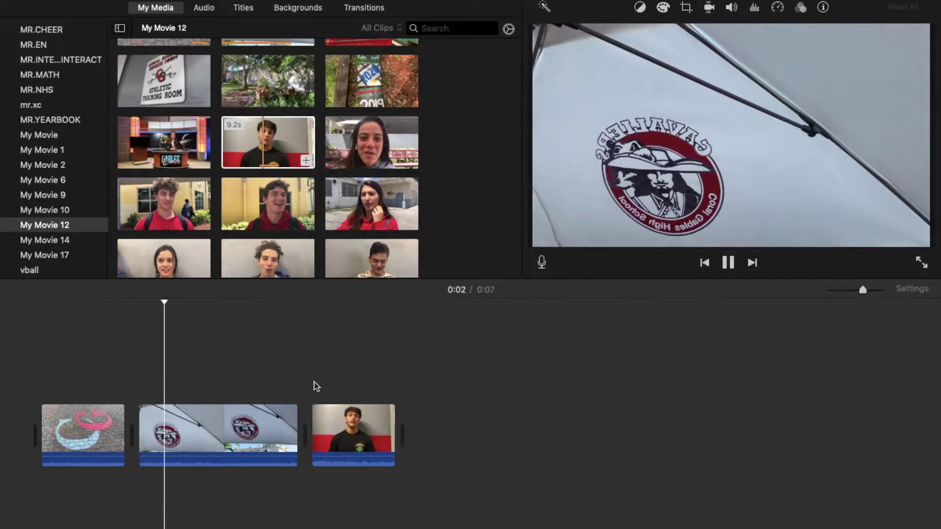
pyautogui.click(194, 454)
pyautogui.moveTo(232, 456); pyautogui.dragTo(236, 502)
pyautogui.click(115, 459)
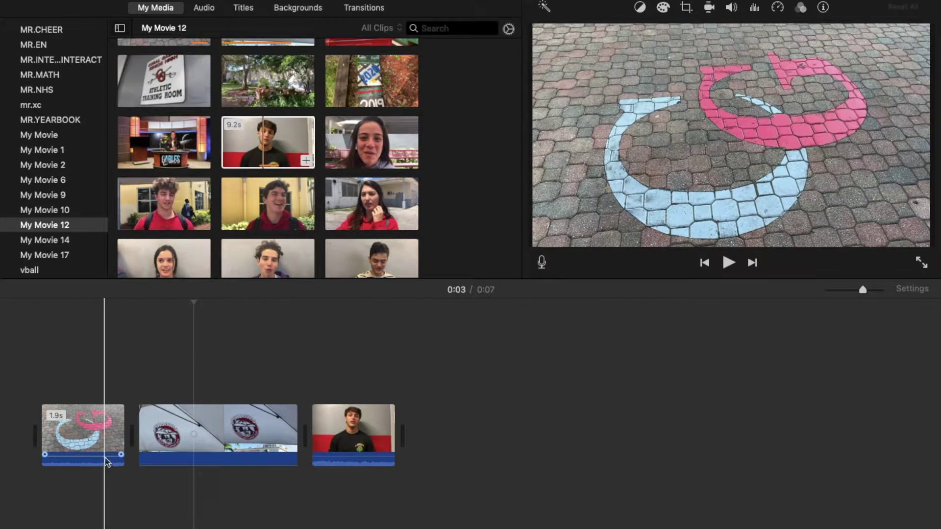
pyautogui.moveTo(105, 456); pyautogui.dragTo(105, 456)
pyautogui.click(313, 409)
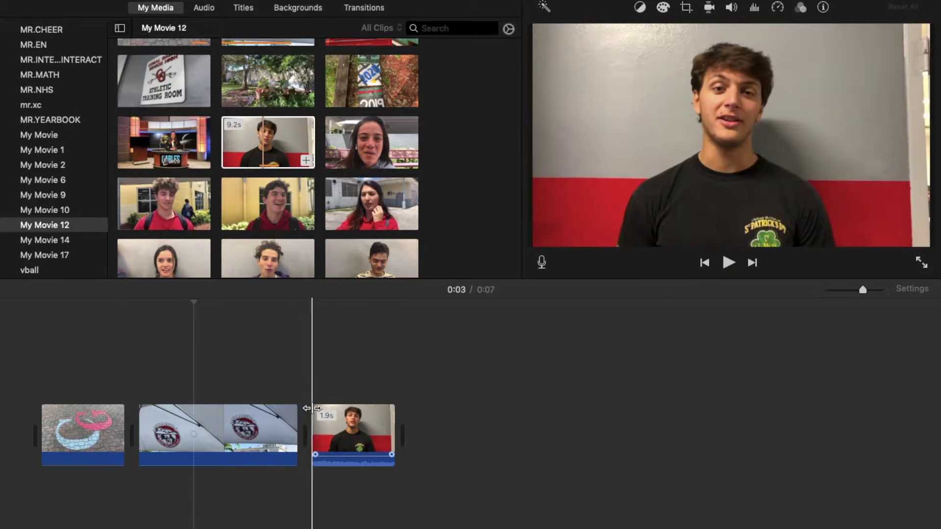
pyautogui.press('space')
pyautogui.press('space')
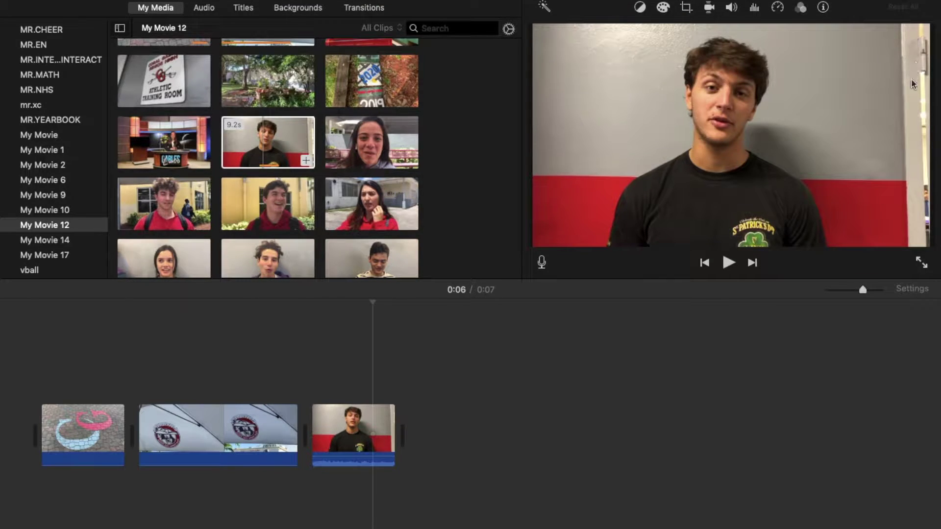
# Step: Crop the interview clip to fill with a tighter frame that cuts off the door edge, and play back the result
pyautogui.click(685, 7)
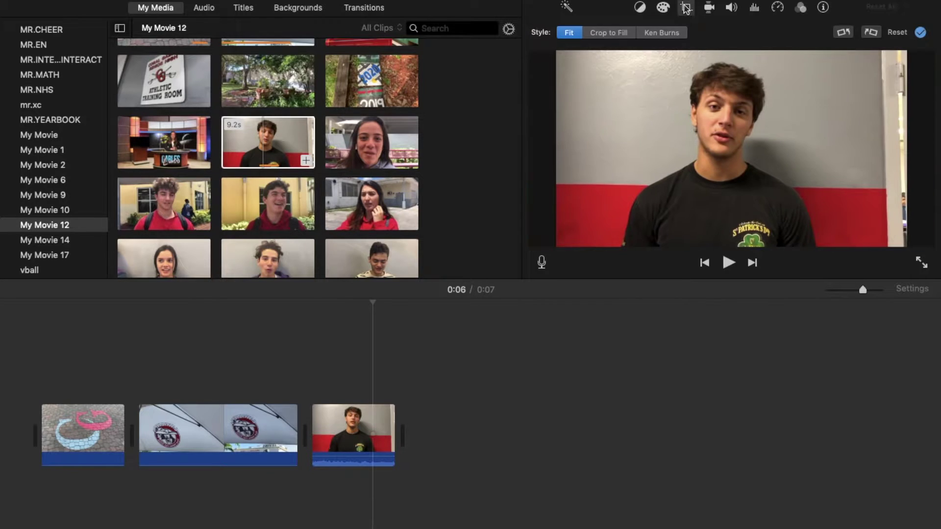
pyautogui.click(621, 34)
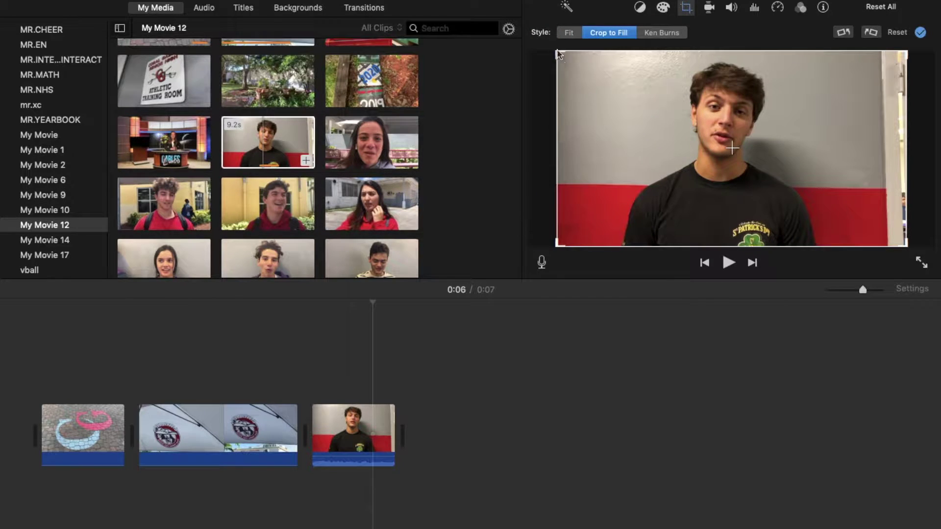
pyautogui.moveTo(557, 52); pyautogui.dragTo(593, 64)
pyautogui.moveTo(743, 105); pyautogui.dragTo(720, 86)
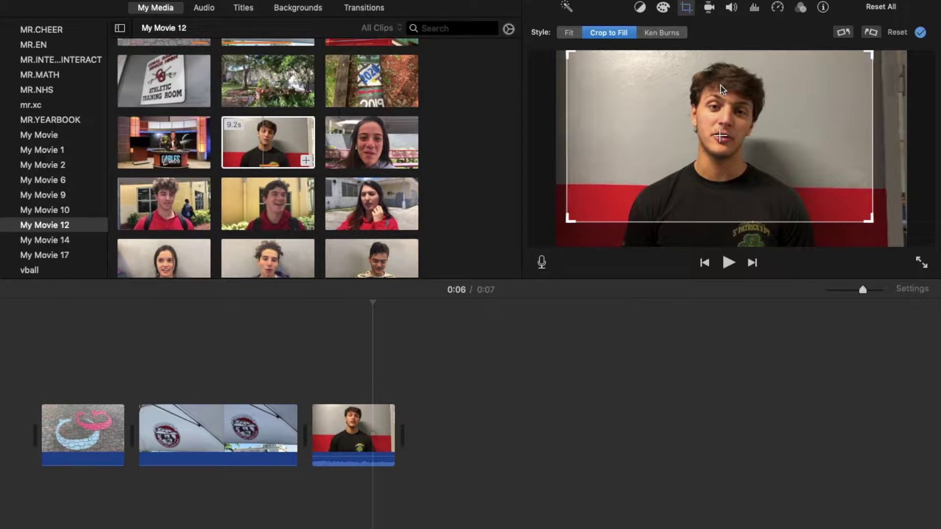
pyautogui.click(337, 392)
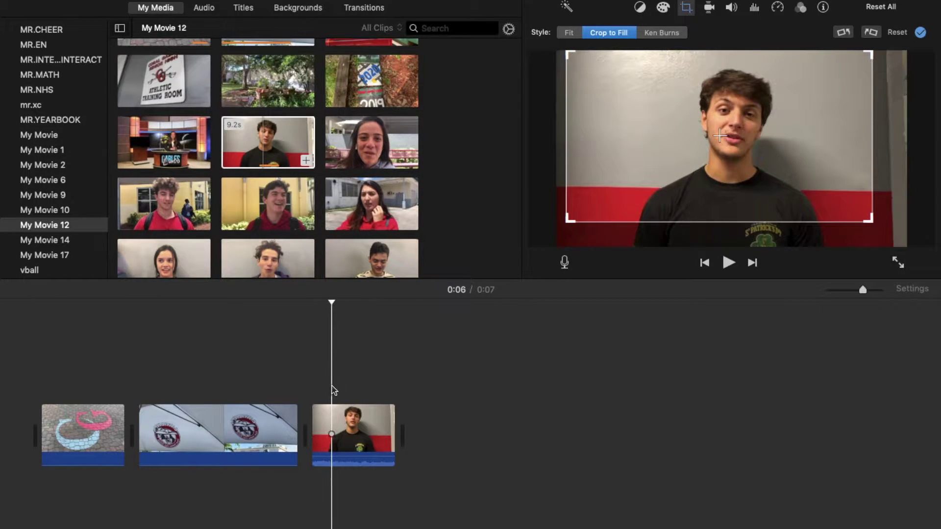
pyautogui.click(326, 385)
pyautogui.press('space')
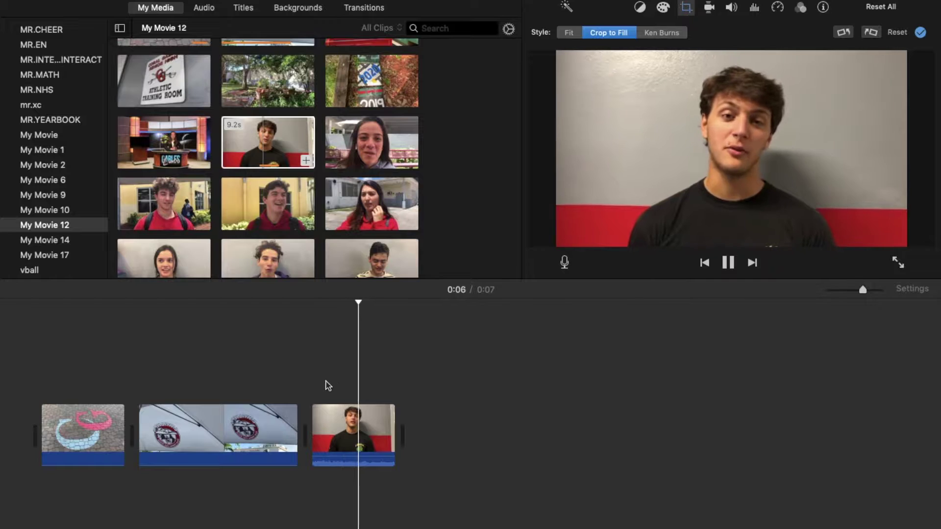
# Step: Turn on shaky-video stabilization for the interview clip at 33%
pyautogui.click(348, 432)
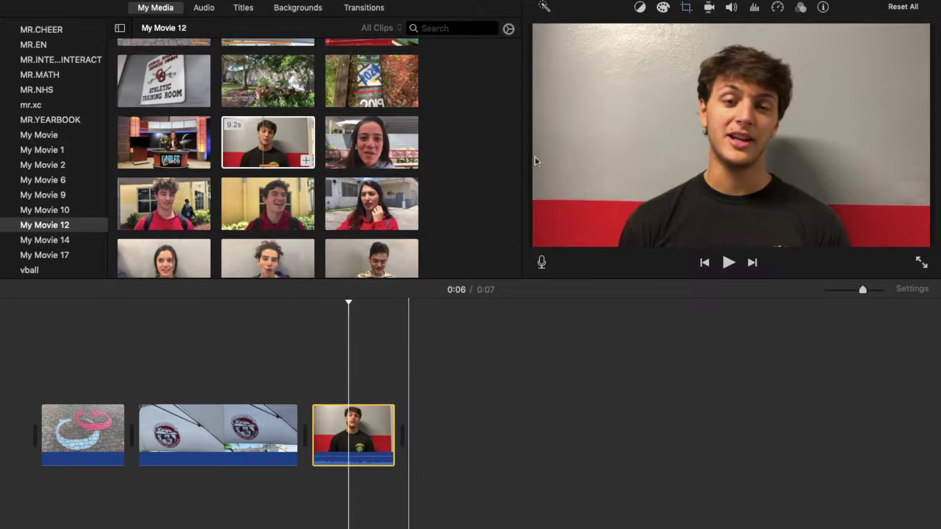
pyautogui.click(709, 7)
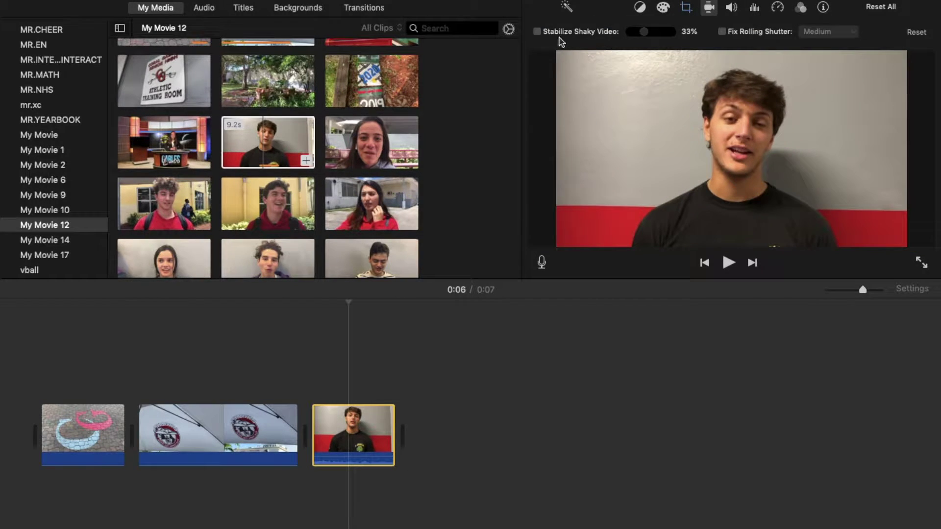
pyautogui.click(537, 32)
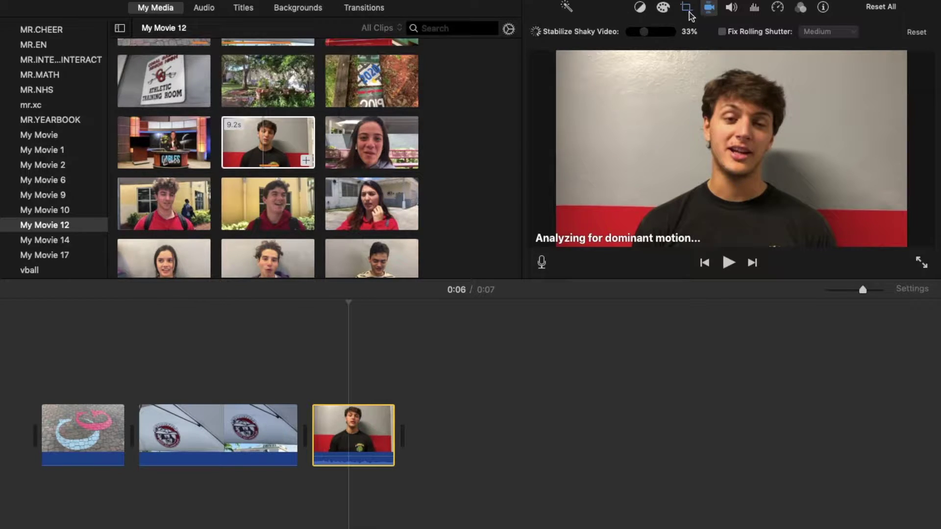
# Step: Turn on background noise reduction for the interview clip at 50% and play the clip from its start
pyautogui.click(731, 8)
pyautogui.click(755, 9)
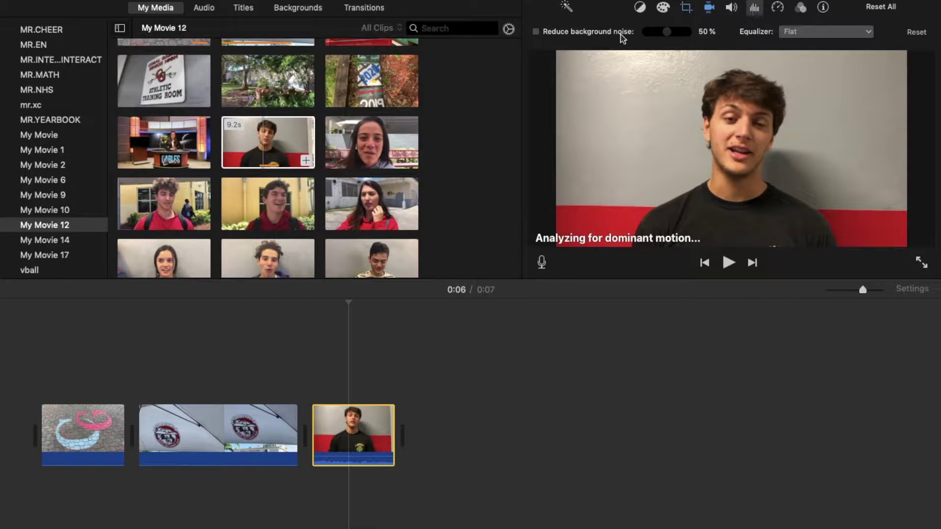
pyautogui.click(731, 8)
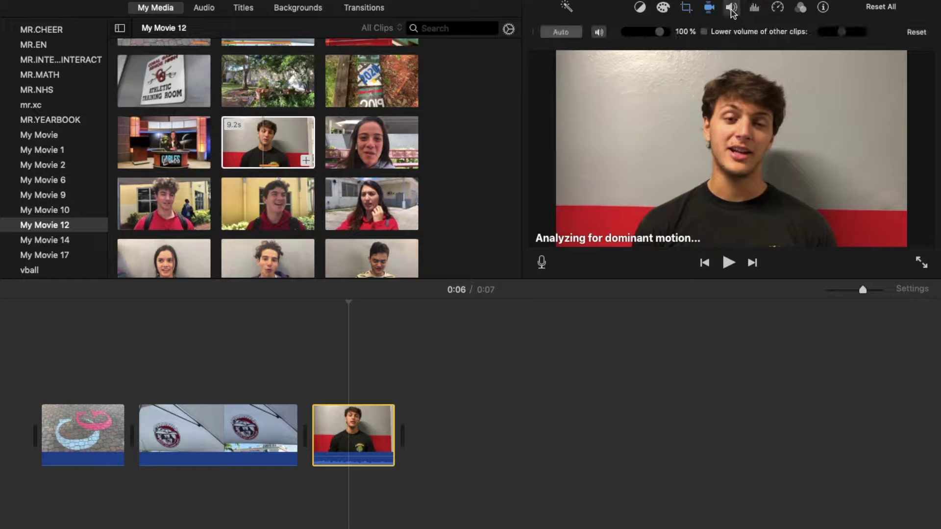
pyautogui.click(753, 9)
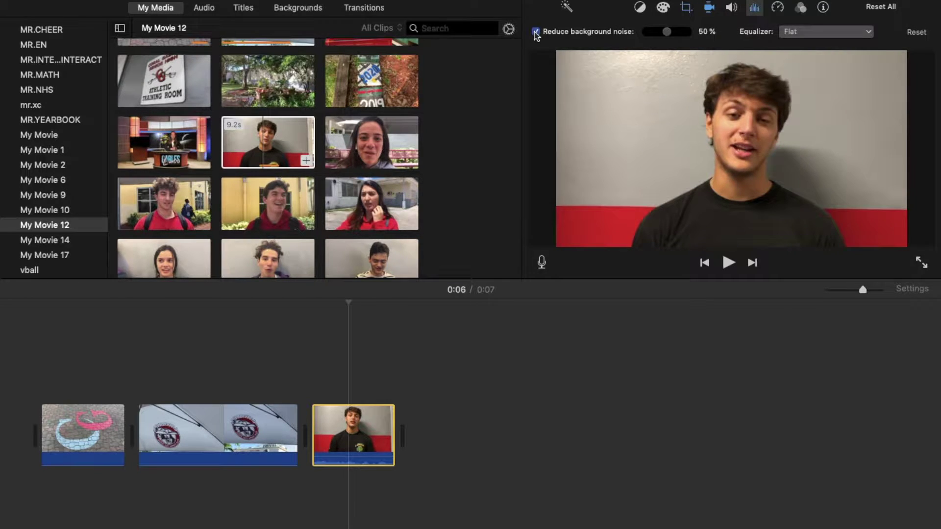
pyautogui.click(316, 384)
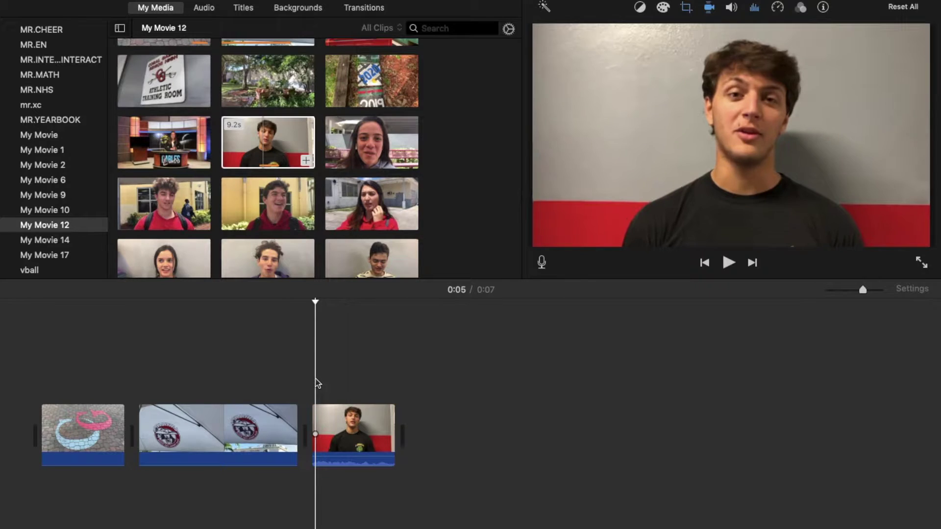
pyautogui.press('space')
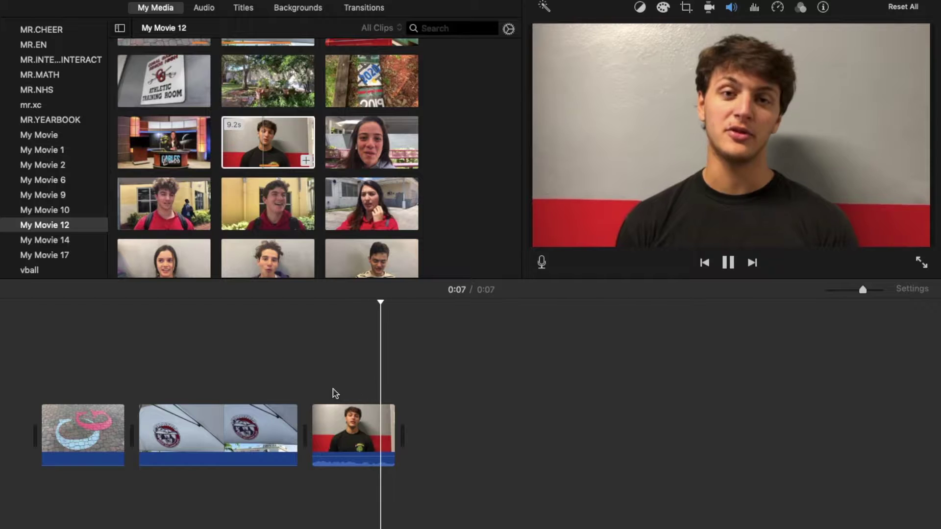
# Step: Check the interview clip's background noise reduction setting and listen to the clip again
pyautogui.click(361, 427)
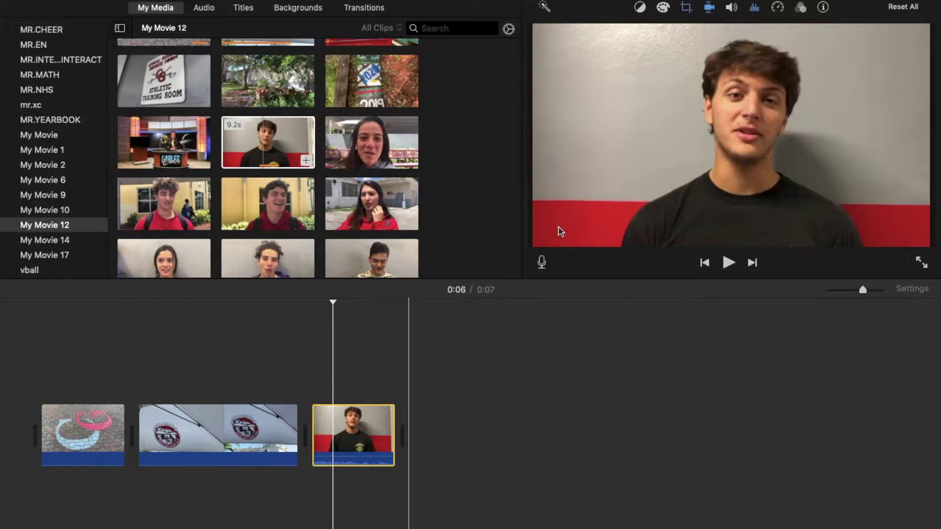
pyautogui.click(744, 11)
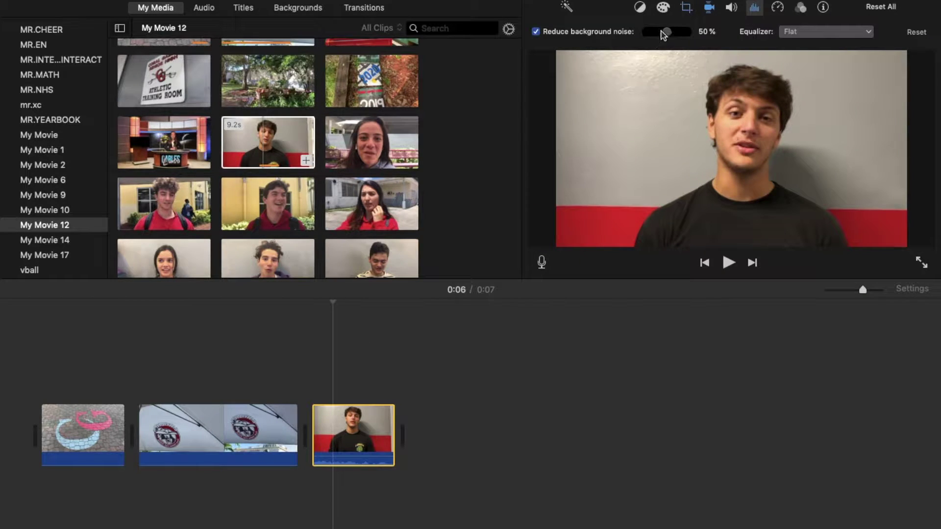
pyautogui.click(319, 350)
pyautogui.press('space')
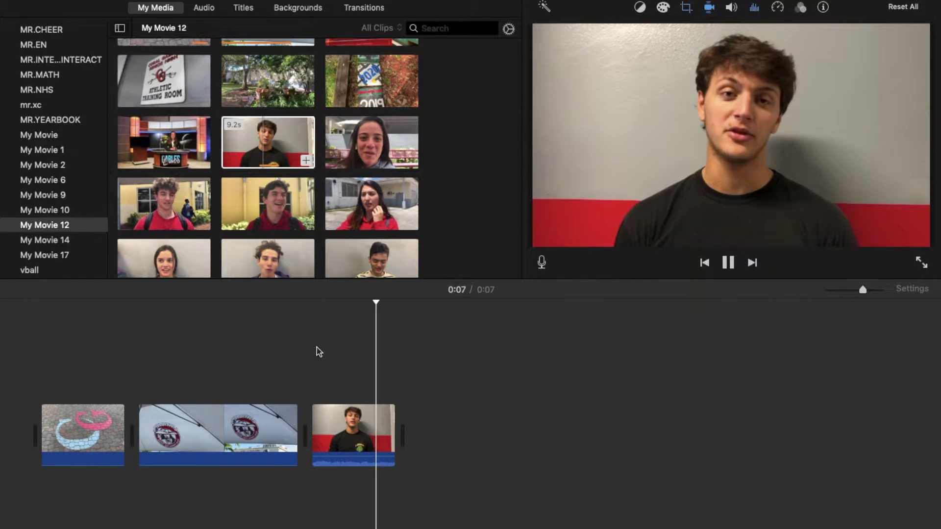
pyautogui.press('space')
pyautogui.press('space')
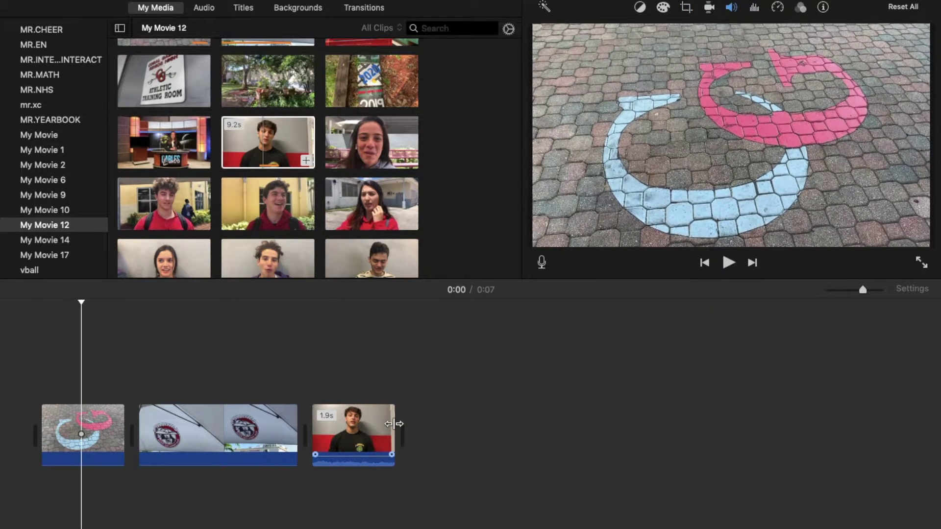
# Step: Extend the end of the interview clip slightly, set its background noise reduction to 33%, and play it back
pyautogui.click(394, 417)
pyautogui.moveTo(394, 417); pyautogui.dragTo(405, 417)
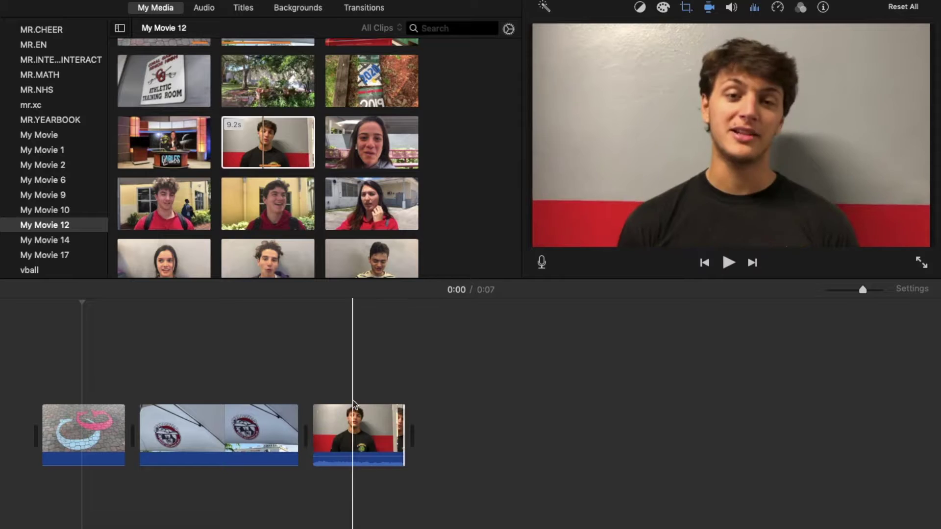
pyautogui.click(310, 382)
pyautogui.press('space')
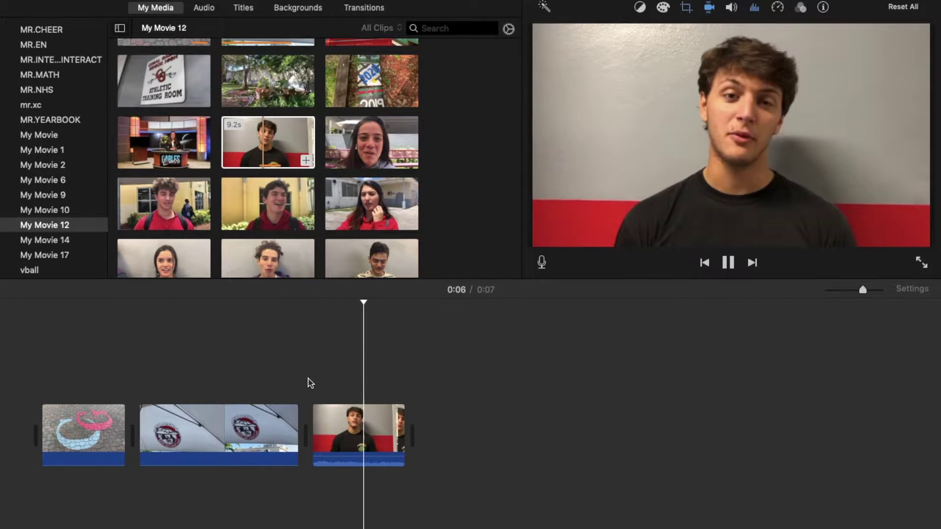
pyautogui.moveTo(403, 423)
pyautogui.mouseDown()
pyautogui.moveTo(416, 423)
pyautogui.moveTo(399, 423)
pyautogui.mouseUp()
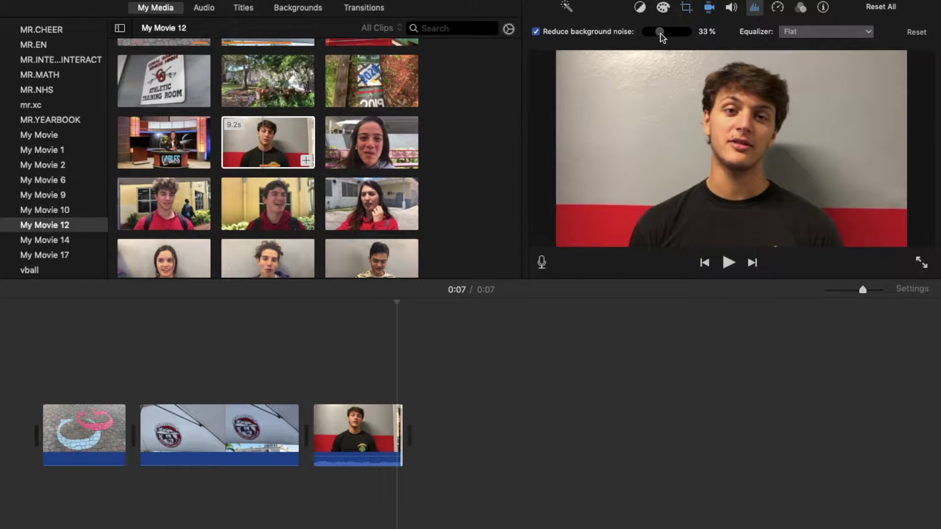
pyautogui.click(321, 384)
pyautogui.press('space')
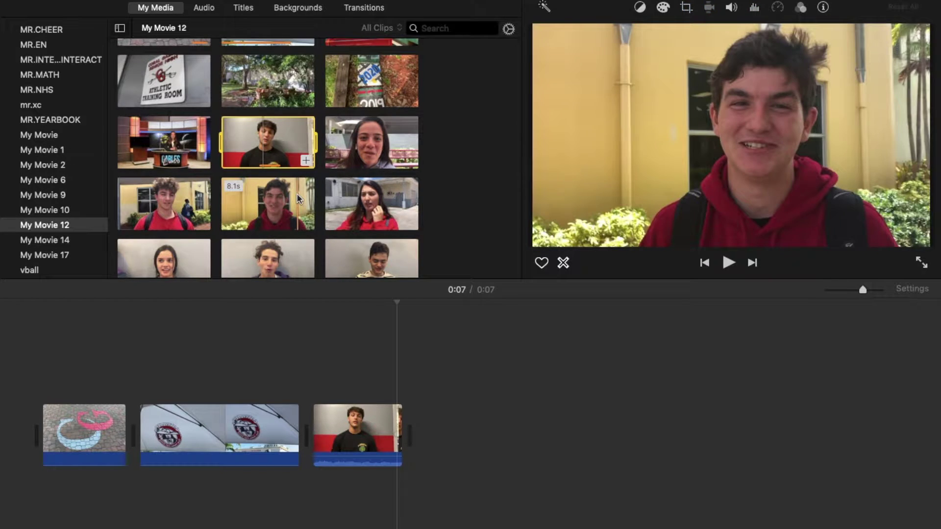
# Step: Add the 34.4-second interview clip of the girl in the black top to the end of the timeline
pyautogui.scroll(3, 298, 199)
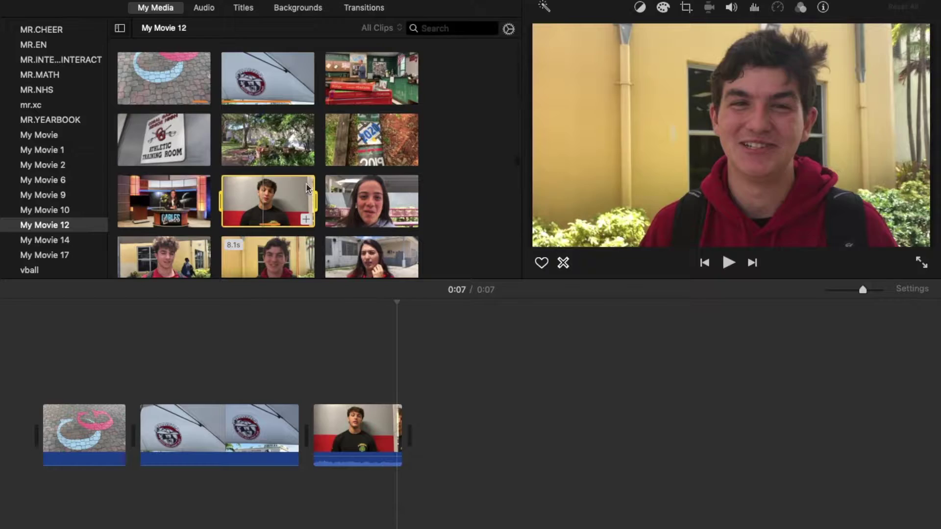
pyautogui.scroll(-2, 307, 188)
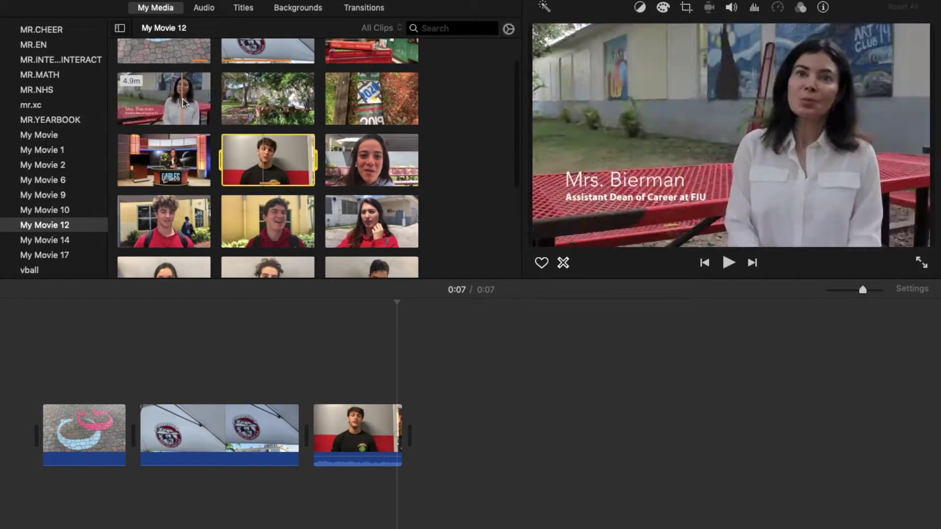
pyautogui.scroll(-1, 271, 130)
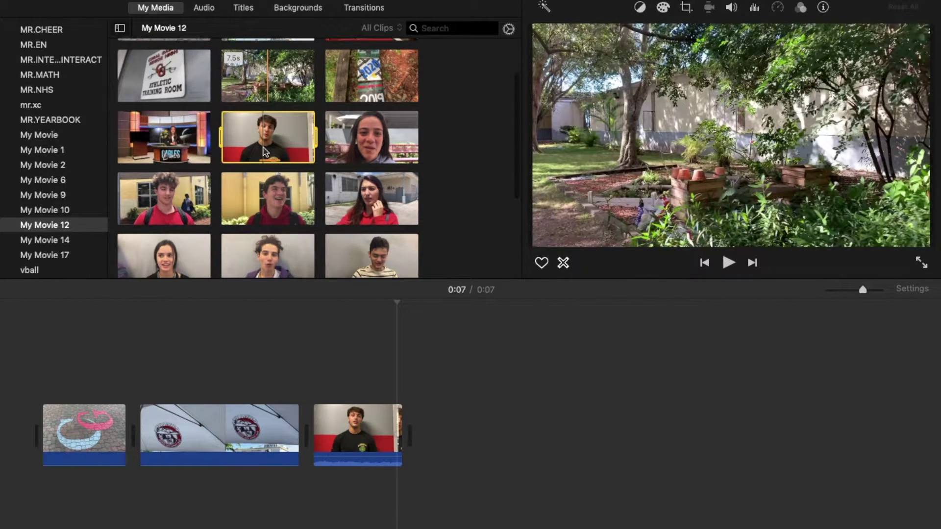
pyautogui.scroll(-3, 266, 151)
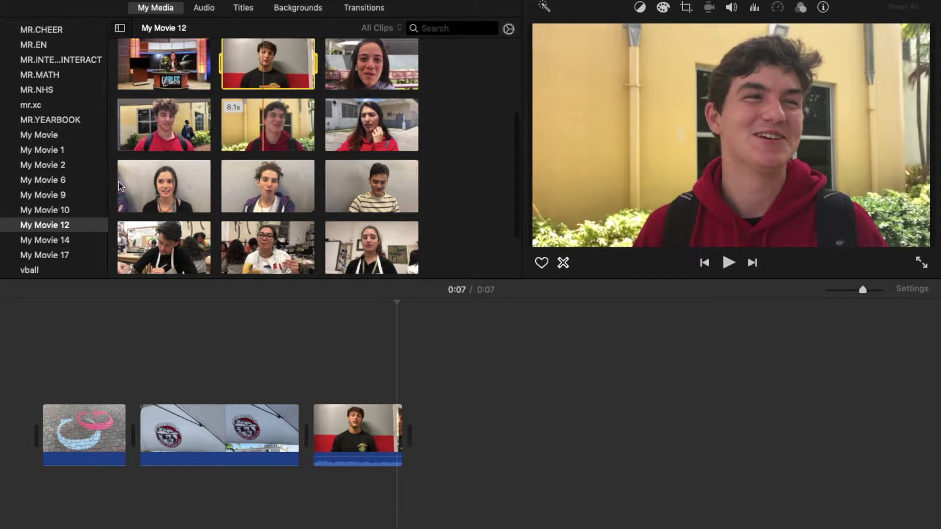
pyautogui.moveTo(159, 203); pyautogui.dragTo(443, 441)
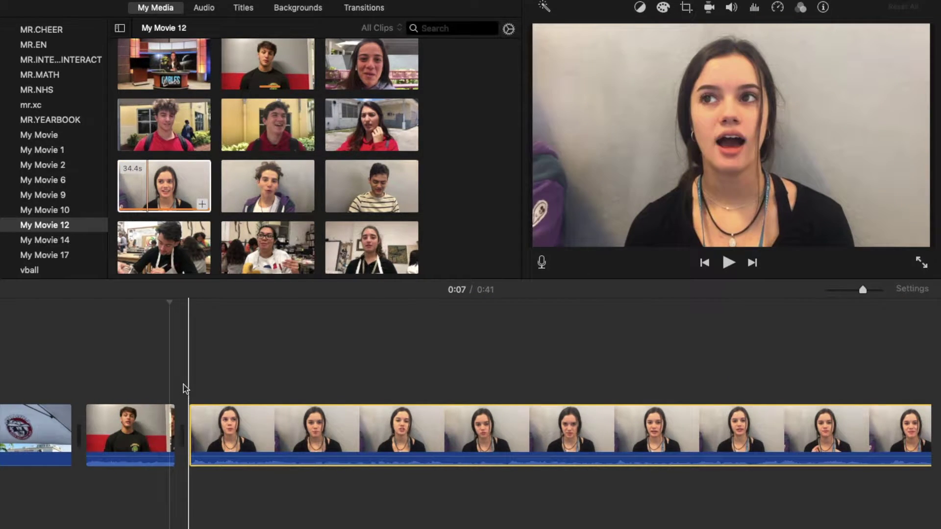
# Step: Play the newly added interview clip from its beginning to find where to cut the speech
pyautogui.click(115, 434)
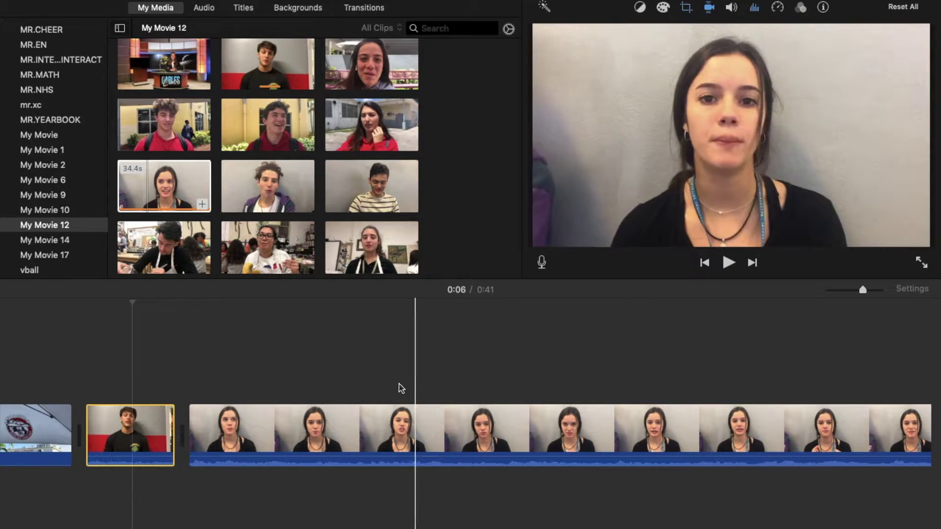
pyautogui.click(314, 425)
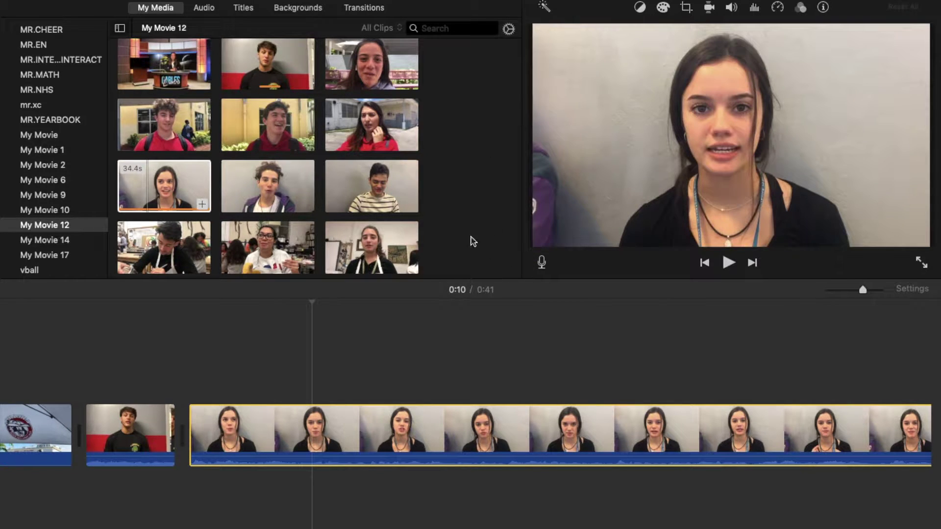
pyautogui.click(193, 396)
pyautogui.press('space')
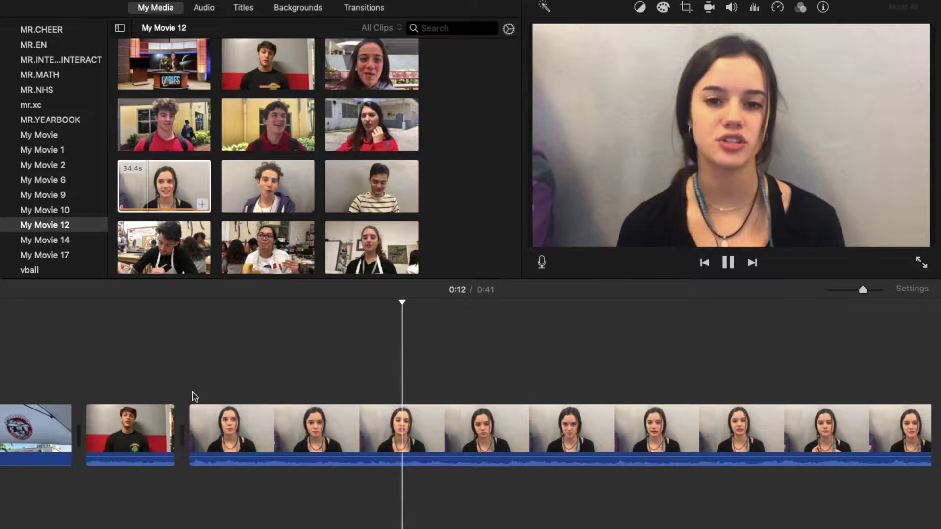
pyautogui.click(190, 392)
pyautogui.press('space')
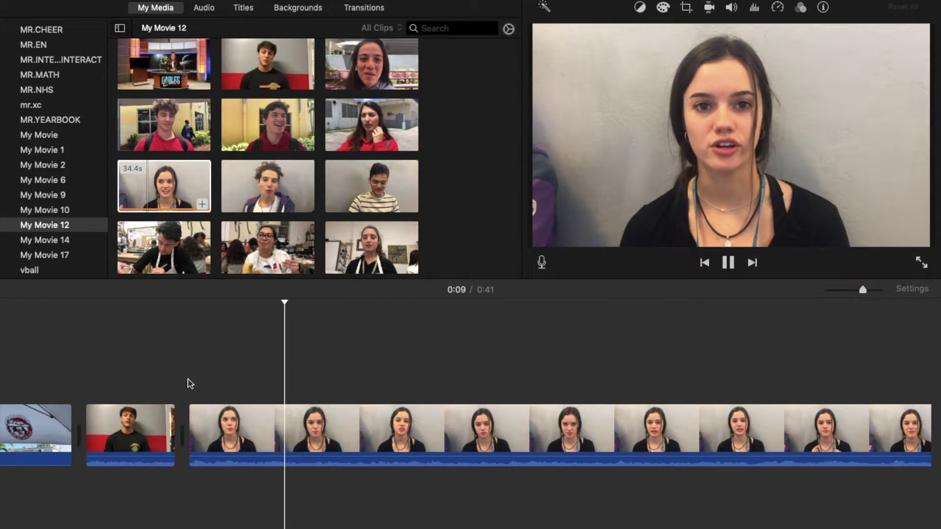
pyautogui.press('space')
# Step: Play the second interview clip up to about 0:10 and split it there
pyautogui.click(264, 406)
pyautogui.press('space')
pyautogui.press('space')
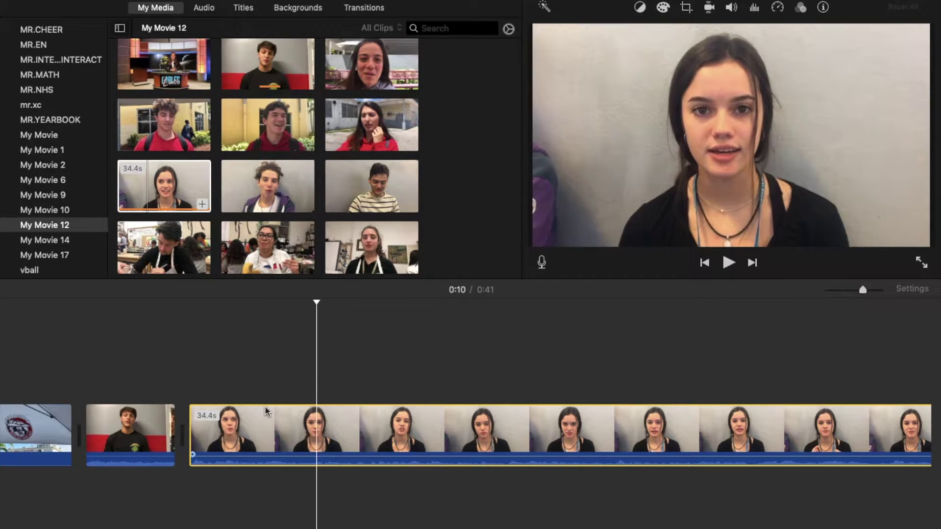
pyautogui.rightClick(321, 441)
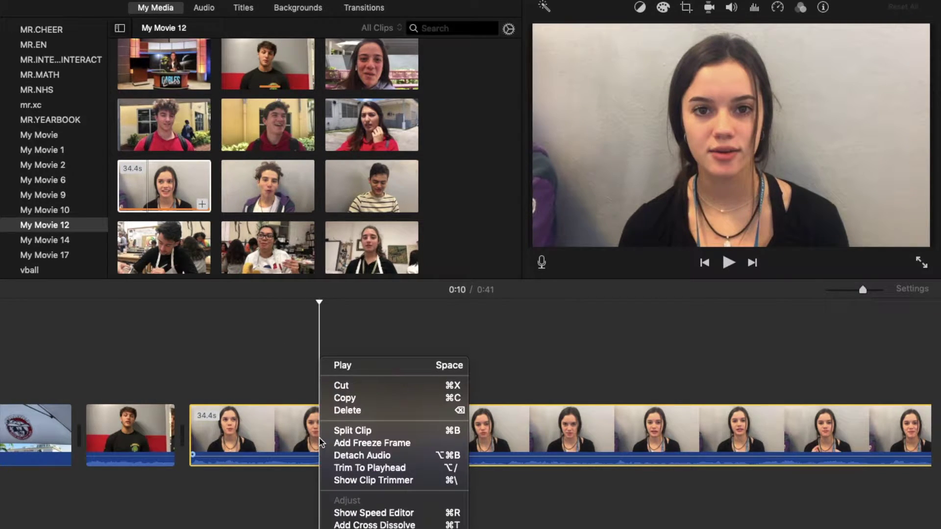
pyautogui.click(358, 429)
# Step: Split the second interview clip at 0:10 and play the remaining part to find where the next usable answer starts
pyautogui.click(325, 427)
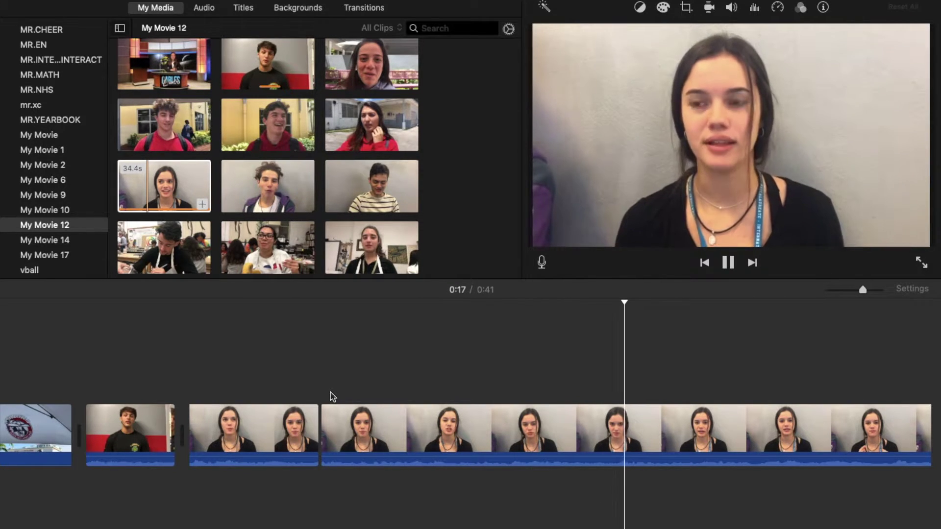
pyautogui.press('space')
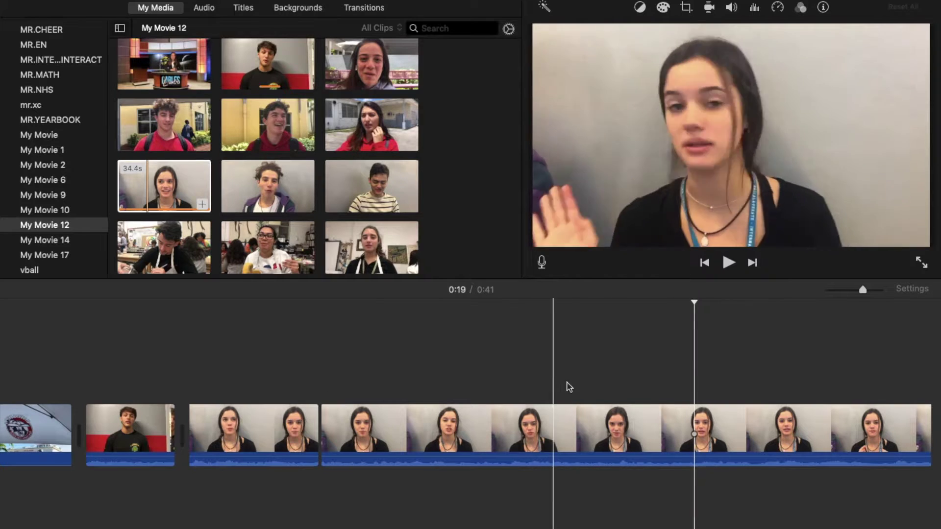
pyautogui.press('space')
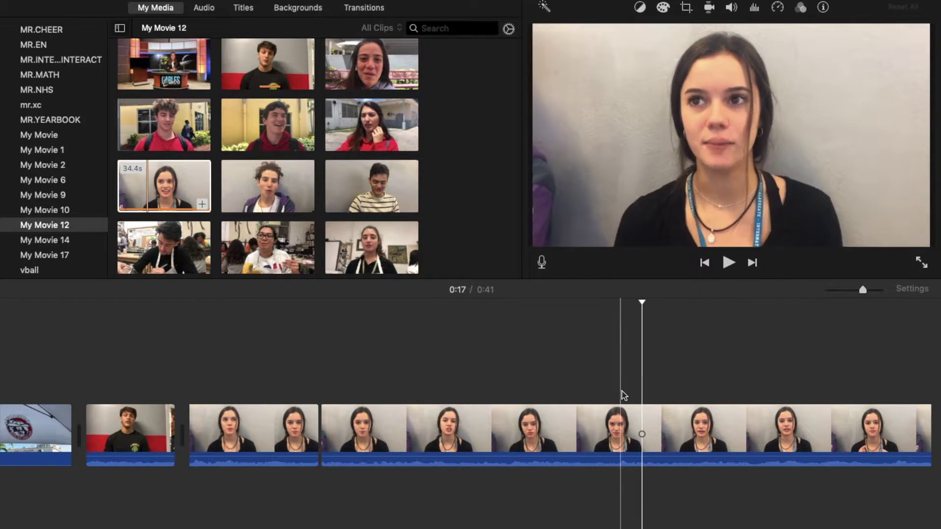
pyautogui.press('space')
pyautogui.press('space')
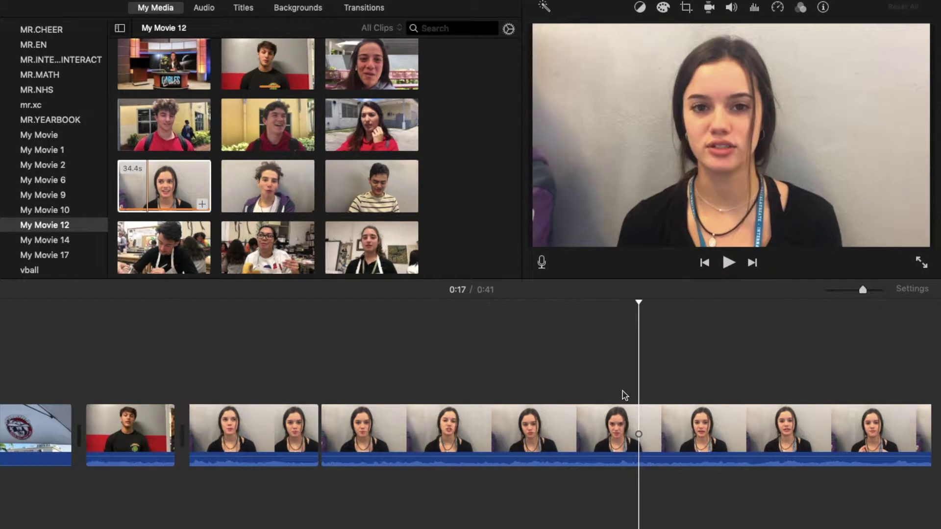
# Step: Split the remaining interview footage at about 0:17 and delete the 7.2-second section before the split
pyautogui.click(633, 387)
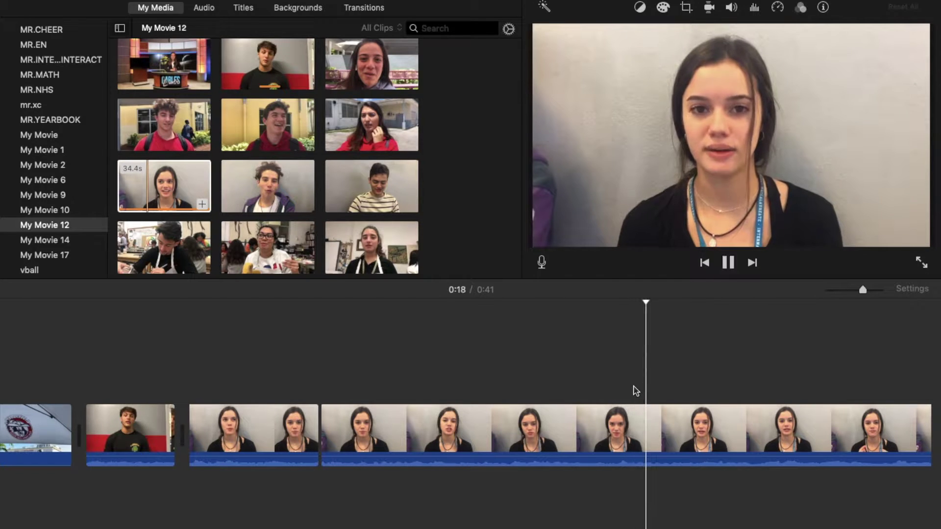
pyautogui.press('space')
pyautogui.press('space')
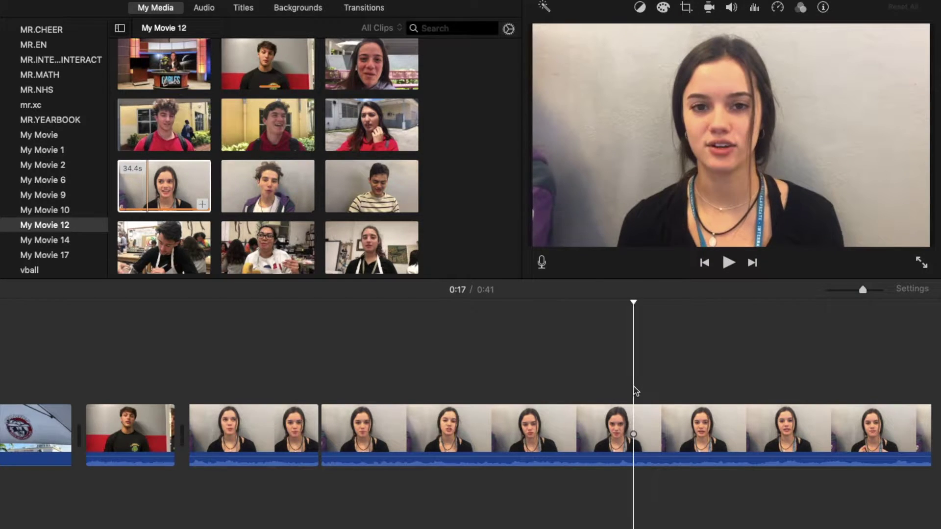
pyautogui.rightClick(633, 413)
pyautogui.click(647, 428)
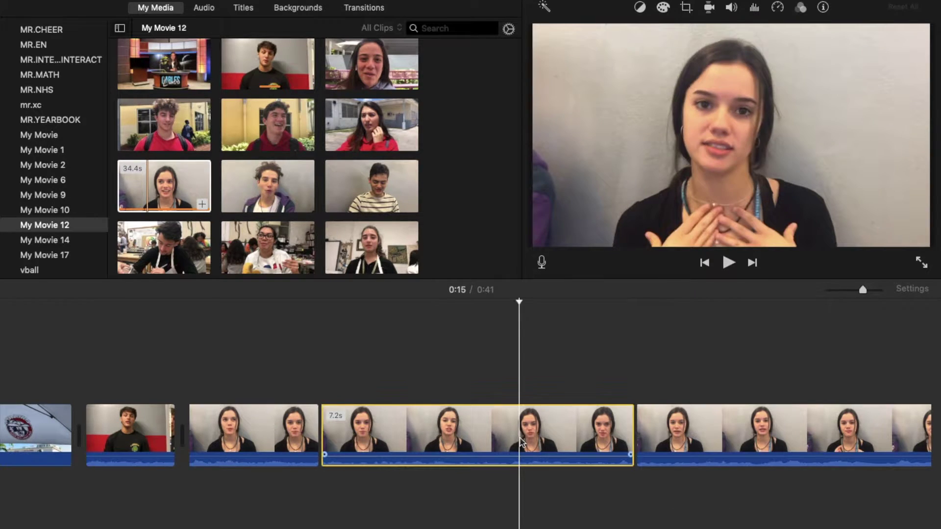
pyautogui.press('Delete')
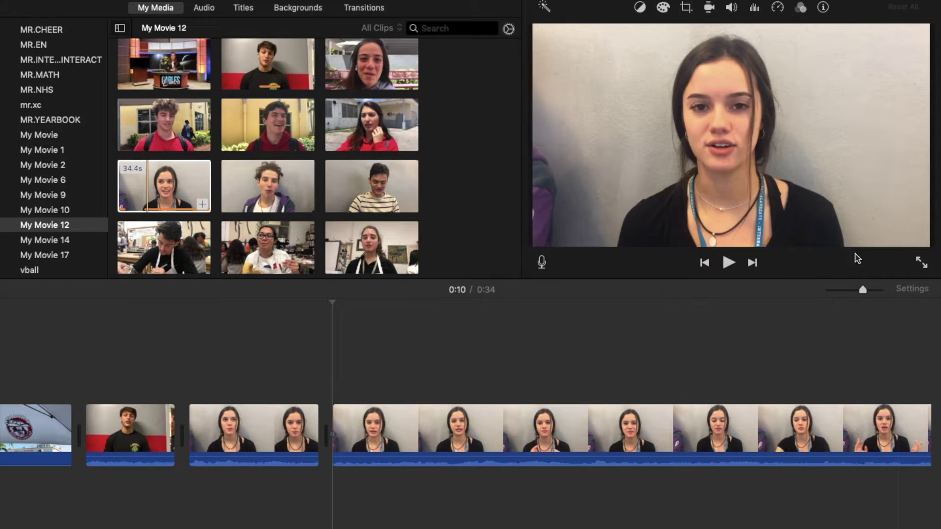
# Step: Play the last interview clip from its start at 0:10 and again from about 0:23 to find the next part worth keeping
pyautogui.moveTo(864, 292); pyautogui.dragTo(831, 294)
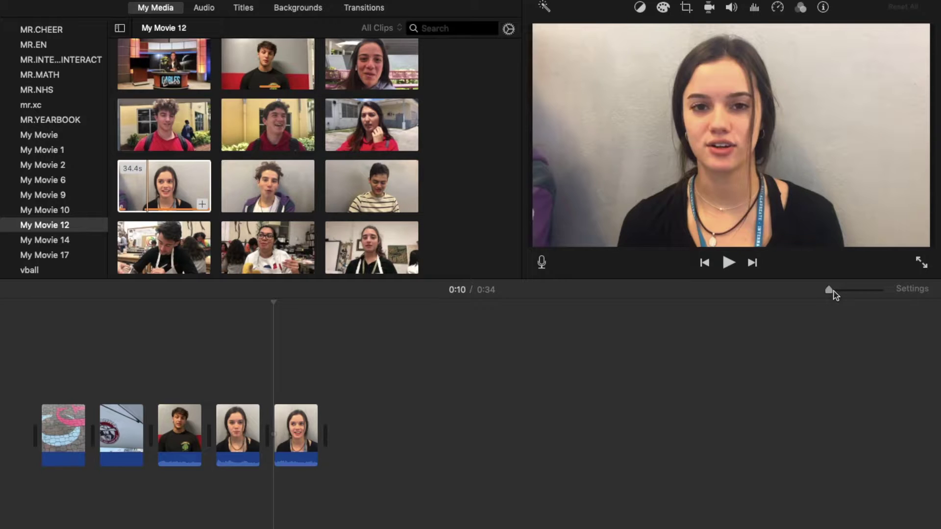
pyautogui.moveTo(835, 296); pyautogui.dragTo(913, 297)
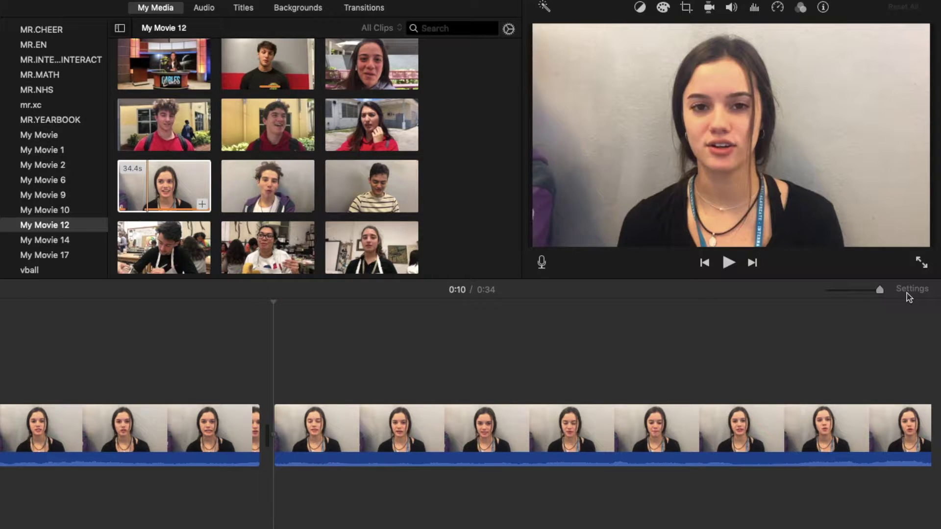
pyautogui.moveTo(886, 291); pyautogui.dragTo(866, 292)
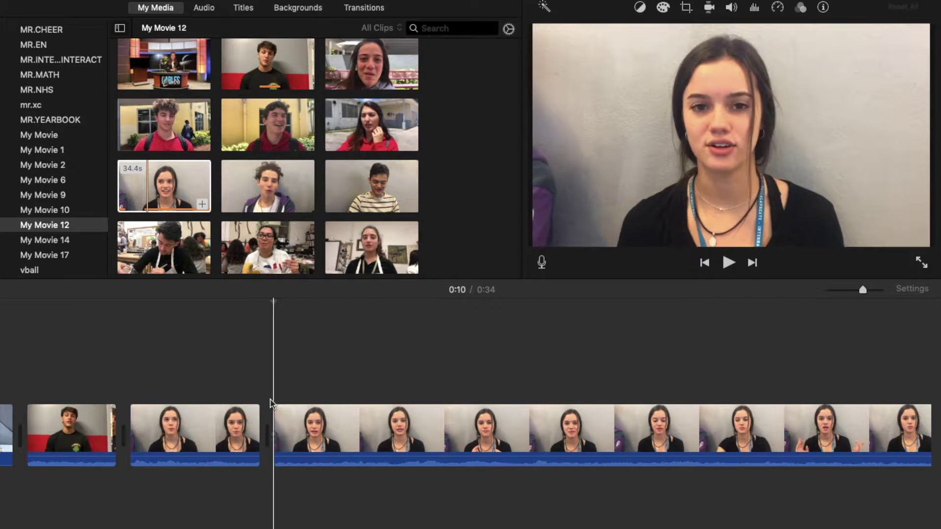
pyautogui.press('space')
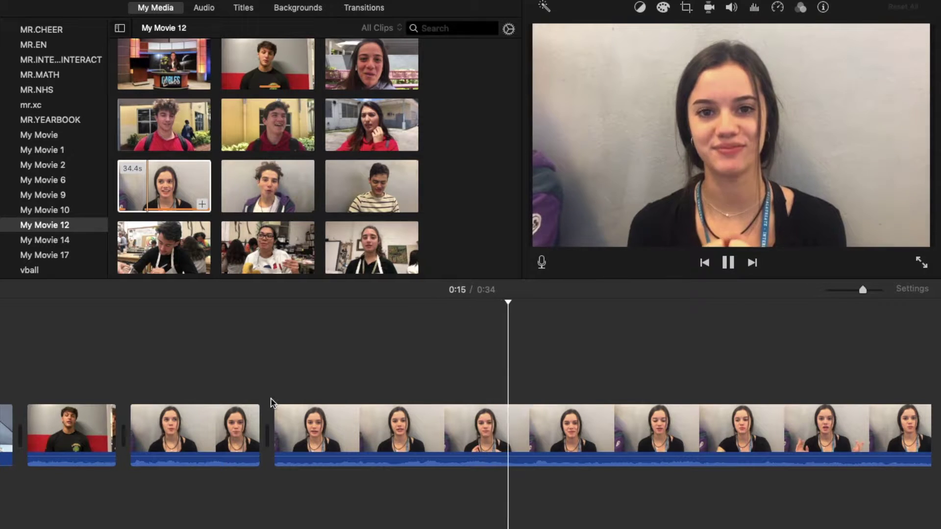
pyautogui.press('space')
pyautogui.hscroll(8, 351, 520)
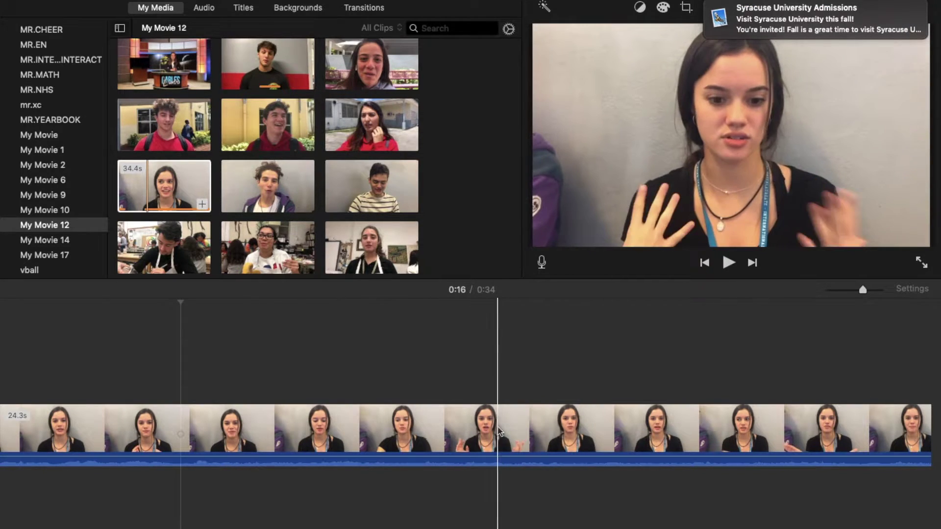
pyautogui.click(487, 389)
pyautogui.press('space')
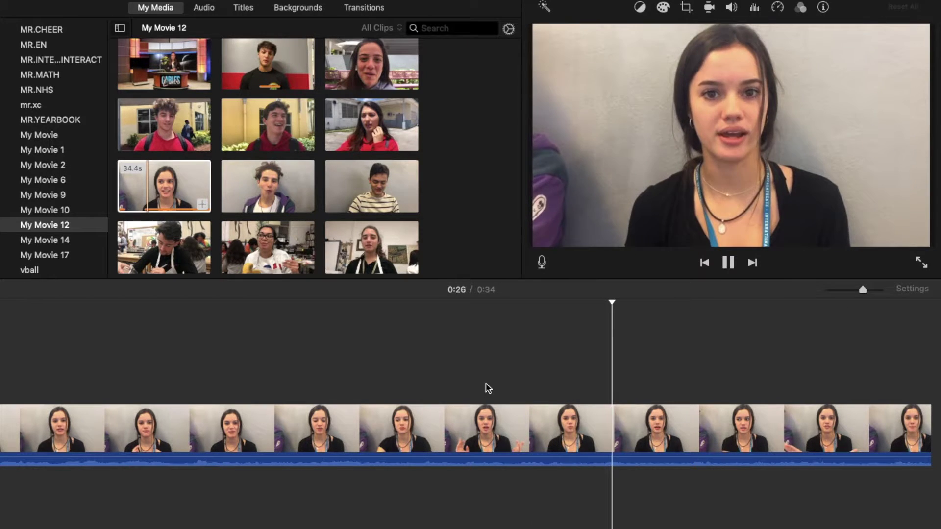
# Step: Split the last interview clip at 0:23 and delete the part before the split
pyautogui.press('space')
pyautogui.click(495, 390)
pyautogui.press('space')
pyautogui.press('space')
pyautogui.click(508, 391)
pyautogui.press('space')
pyautogui.click(508, 390)
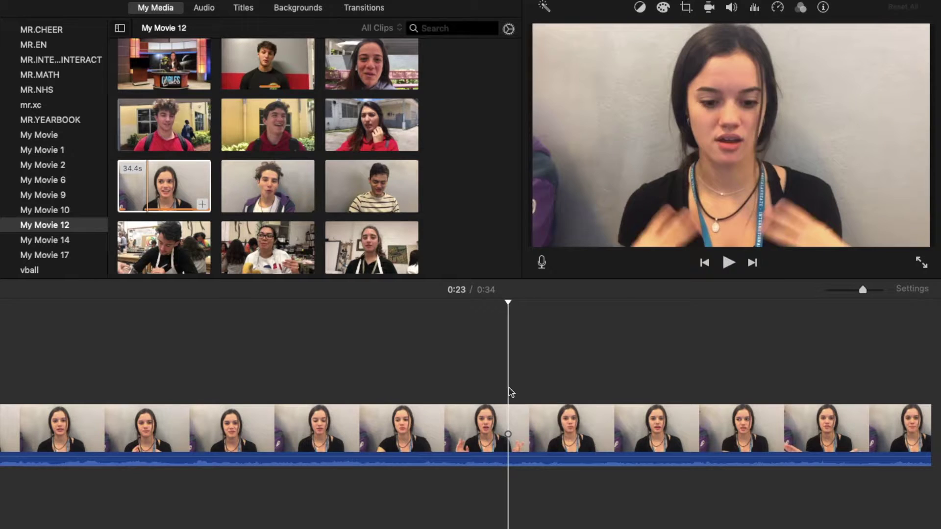
pyautogui.rightClick(507, 413)
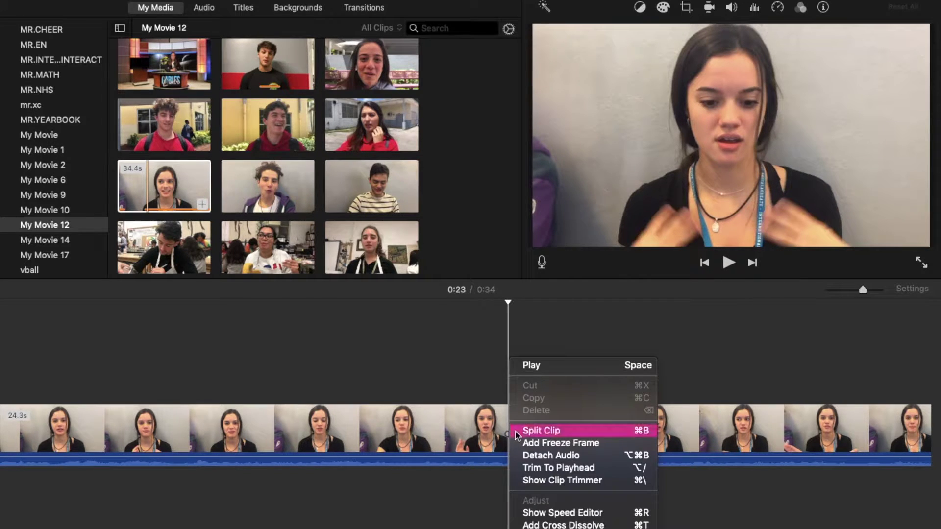
pyautogui.click(518, 430)
pyautogui.click(484, 430)
pyautogui.press('Delete')
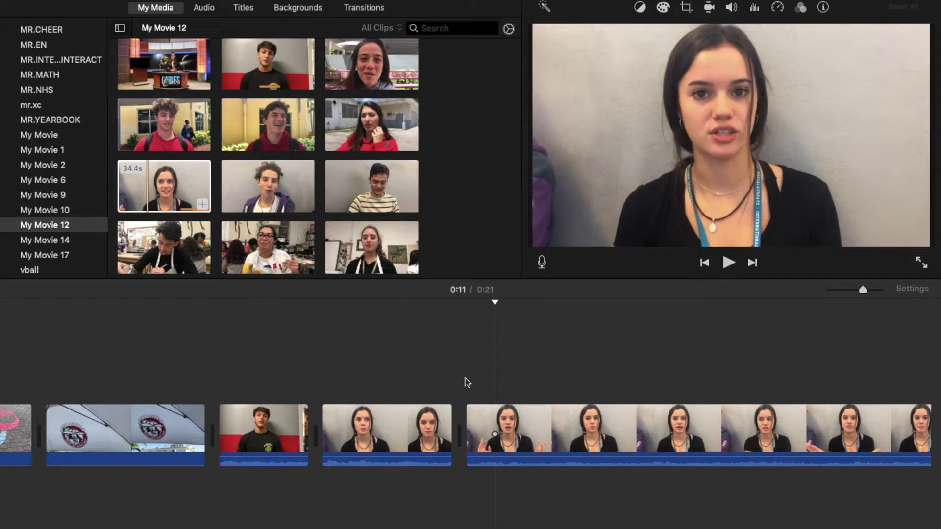
# Step: Trim the start of the last interview clip so that it lasts 10.7 seconds, and play it from the new start
pyautogui.hscroll(-2, 470, 411)
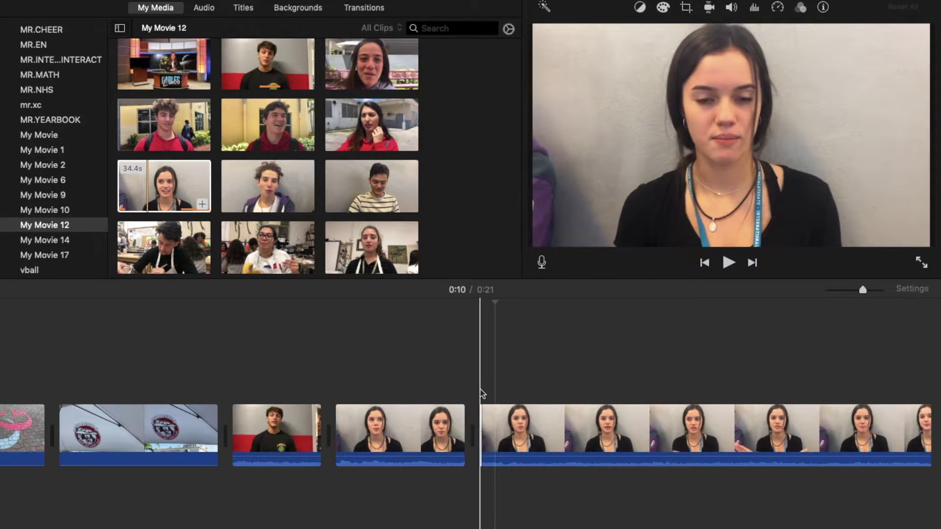
pyautogui.press('space')
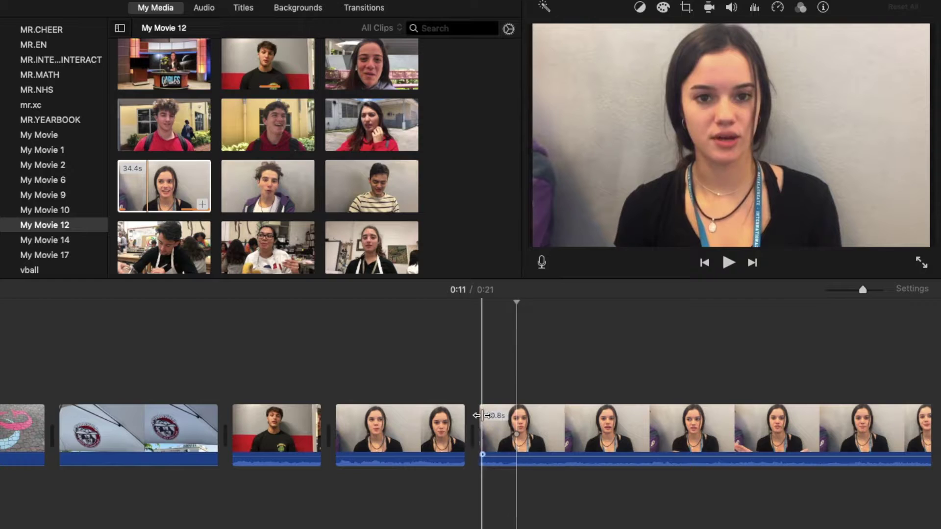
pyautogui.moveTo(480, 416); pyautogui.dragTo(485, 416)
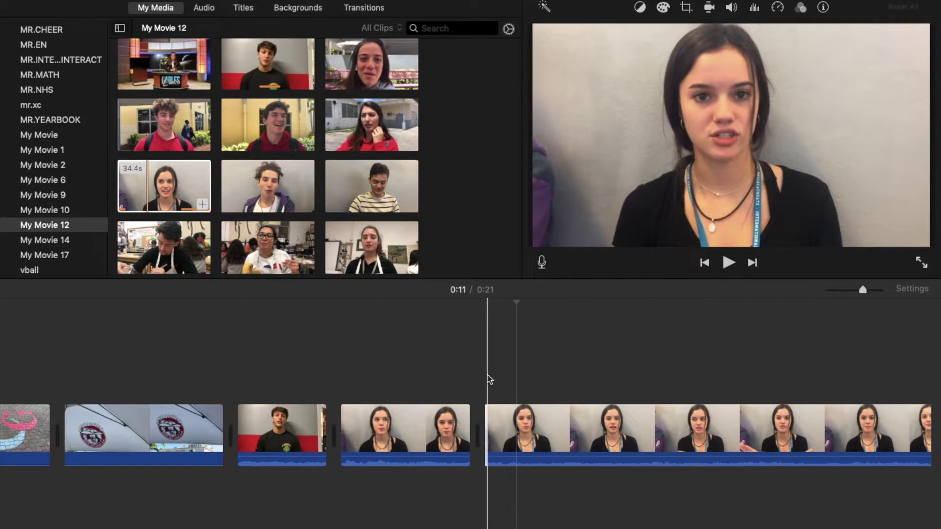
pyautogui.press('space')
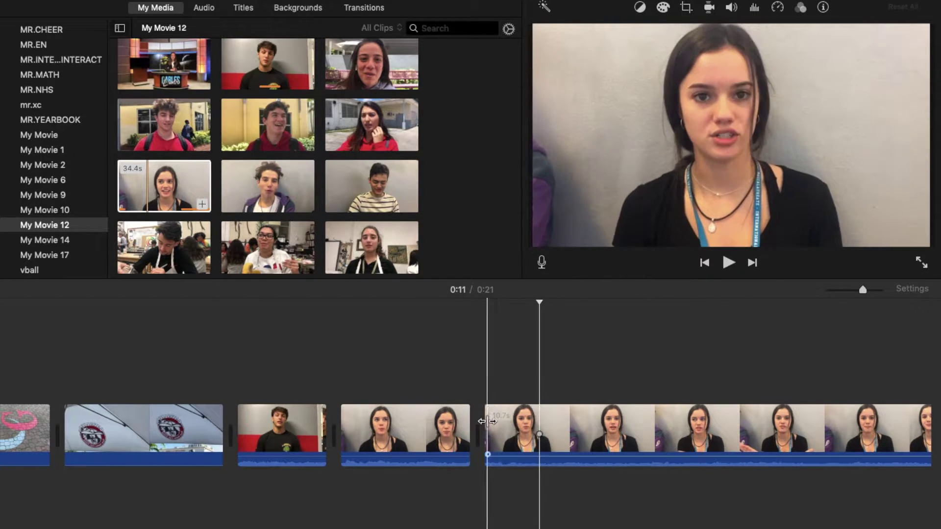
# Step: Play the last interview clip to about 0:20, split it there and delete the 1.0-second piece at the end
pyautogui.hscroll(1, 478, 375)
pyautogui.press('space')
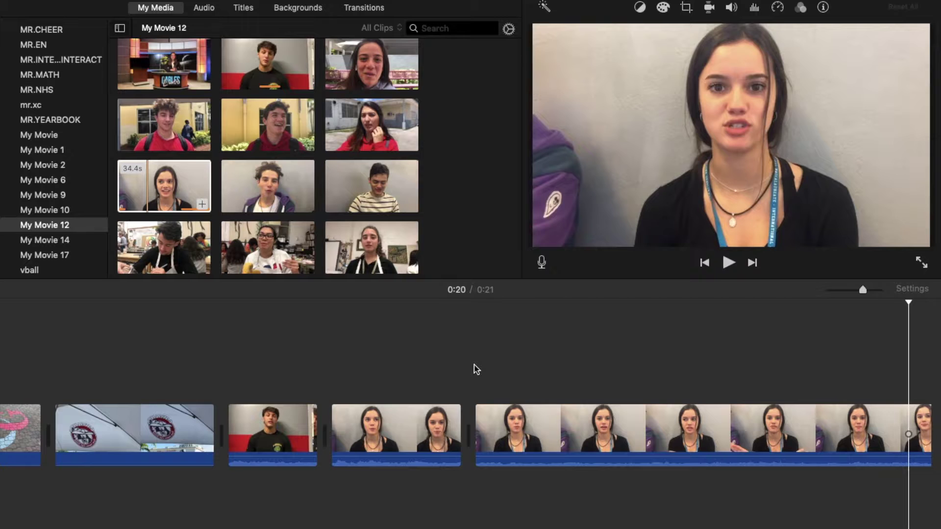
pyautogui.hscroll(5, 494, 377)
pyautogui.press('space')
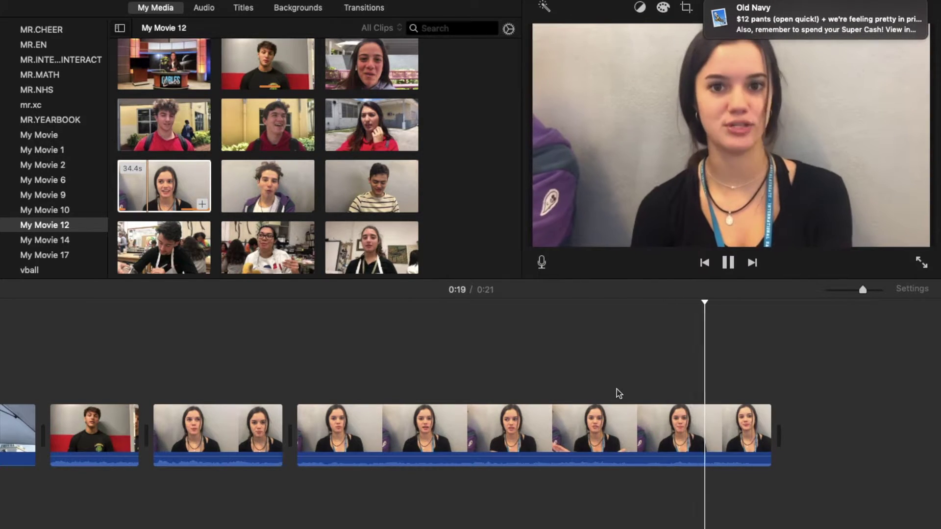
pyautogui.click(726, 426)
pyautogui.rightClick(726, 426)
pyautogui.click(736, 431)
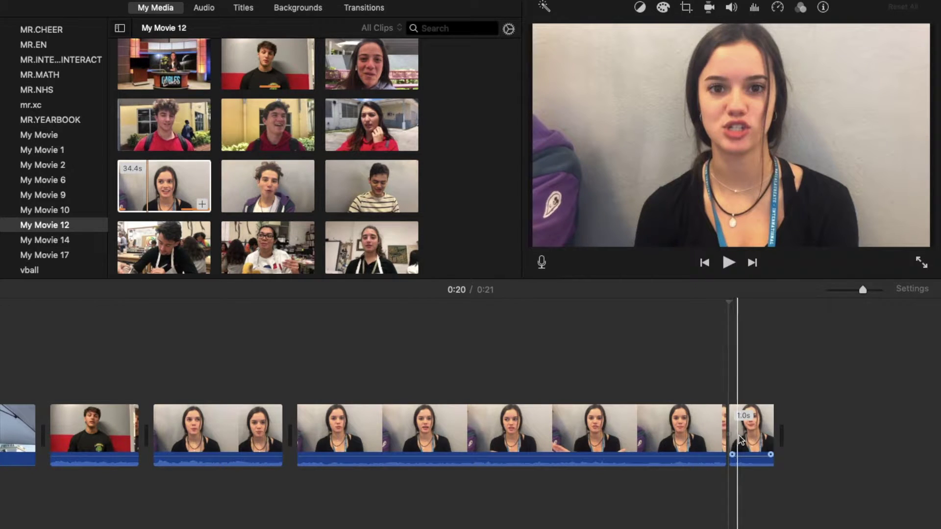
pyautogui.press('Delete')
# Step: Crop the 9.8-second last interview clip to a tighter frame around the girl with Crop to Fill, and play it back
pyautogui.click(669, 435)
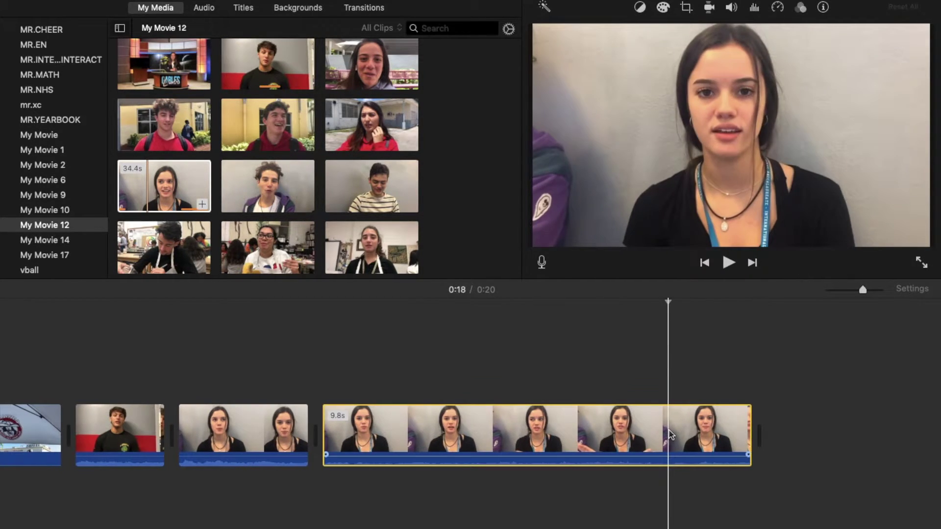
pyautogui.click(685, 7)
pyautogui.click(612, 35)
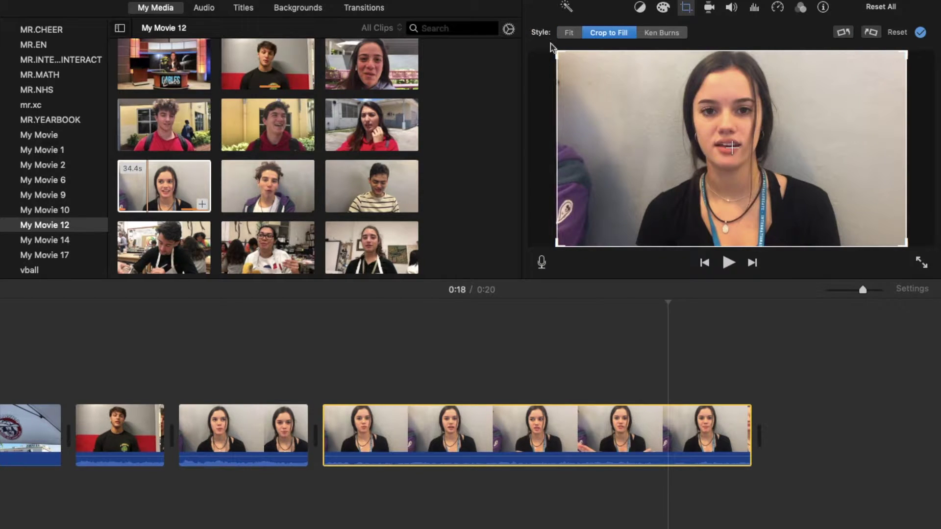
pyautogui.moveTo(559, 54); pyautogui.dragTo(616, 77)
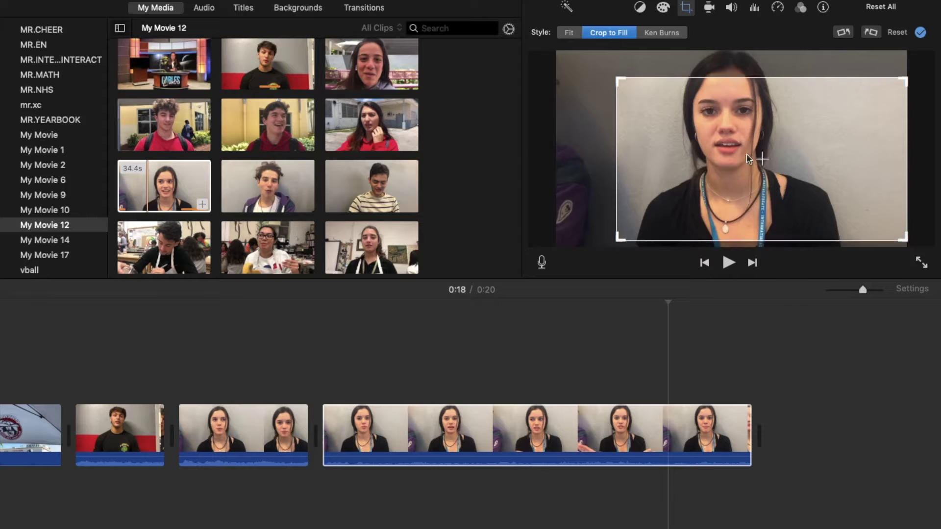
pyautogui.moveTo(746, 156); pyautogui.dragTo(734, 128)
pyautogui.click(359, 391)
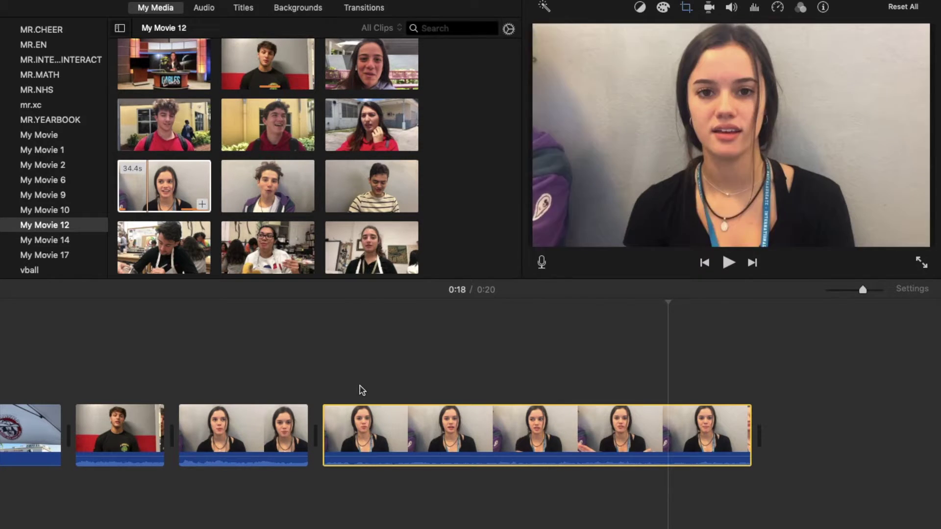
pyautogui.click(336, 378)
pyautogui.press('space')
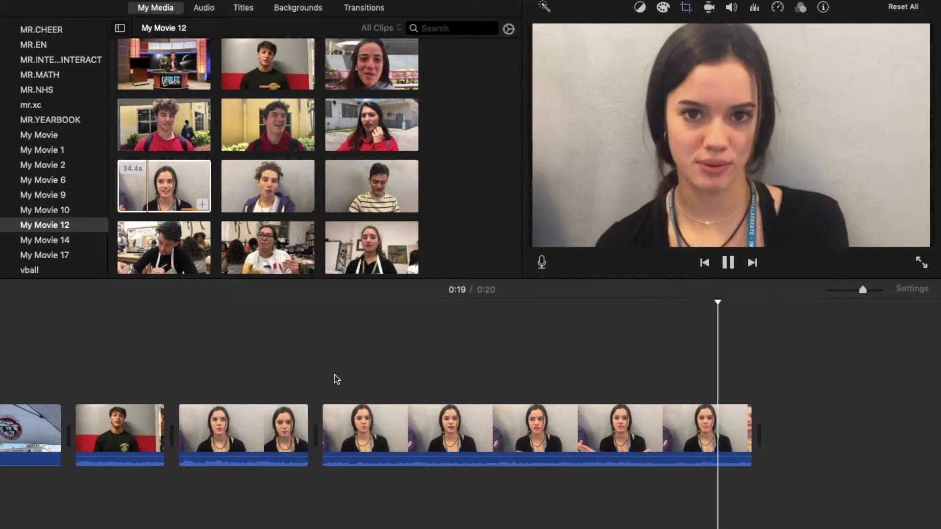
# Step: Crop the girl's first, shorter interview clip slightly tighter around her with Crop to Fill
pyautogui.click(274, 431)
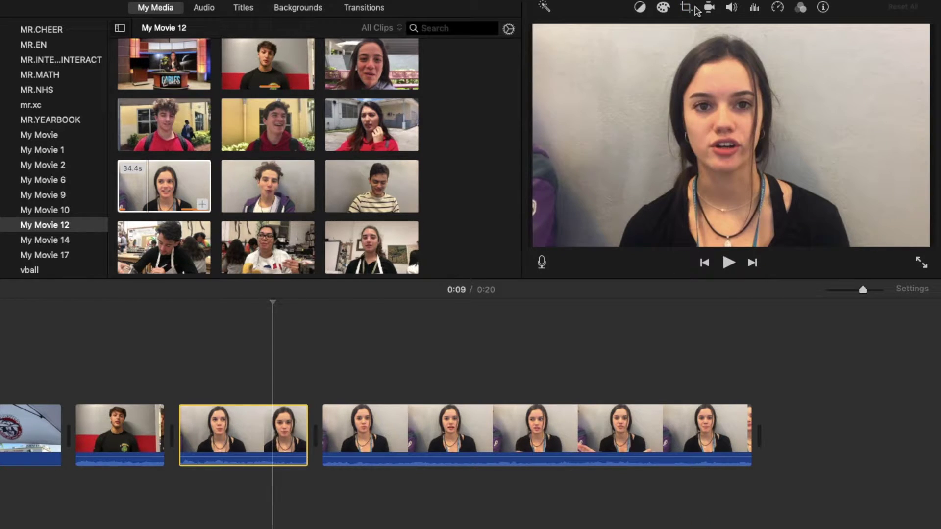
pyautogui.click(686, 8)
pyautogui.click(608, 32)
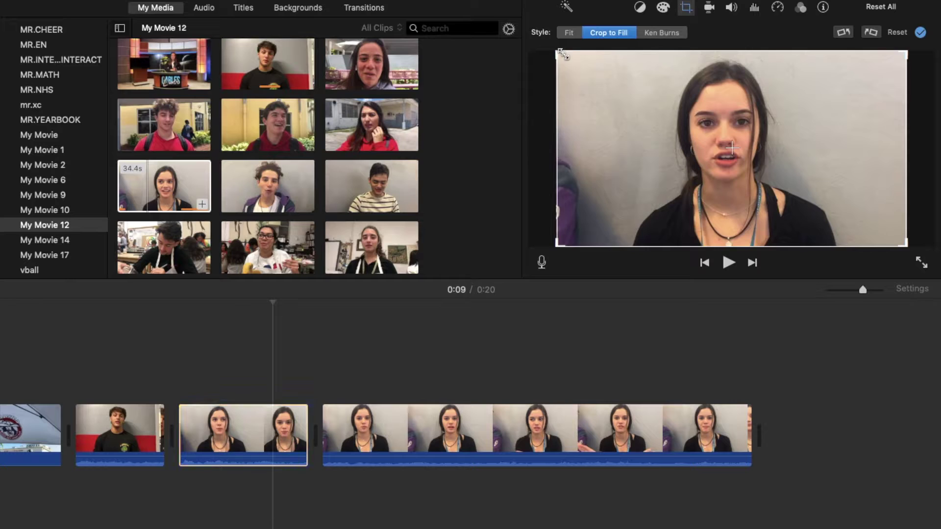
pyautogui.moveTo(562, 54); pyautogui.dragTo(599, 81)
pyautogui.moveTo(711, 128); pyautogui.dragTo(701, 100)
pyautogui.click(241, 357)
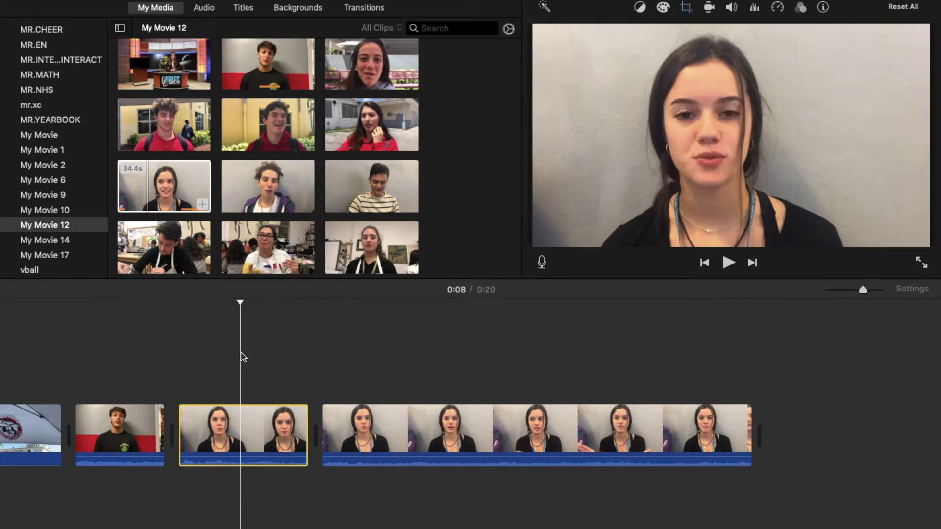
# Step: Play the timeline across the cut between the girl's two cropped interview clips to check the framing change
pyautogui.press('space')
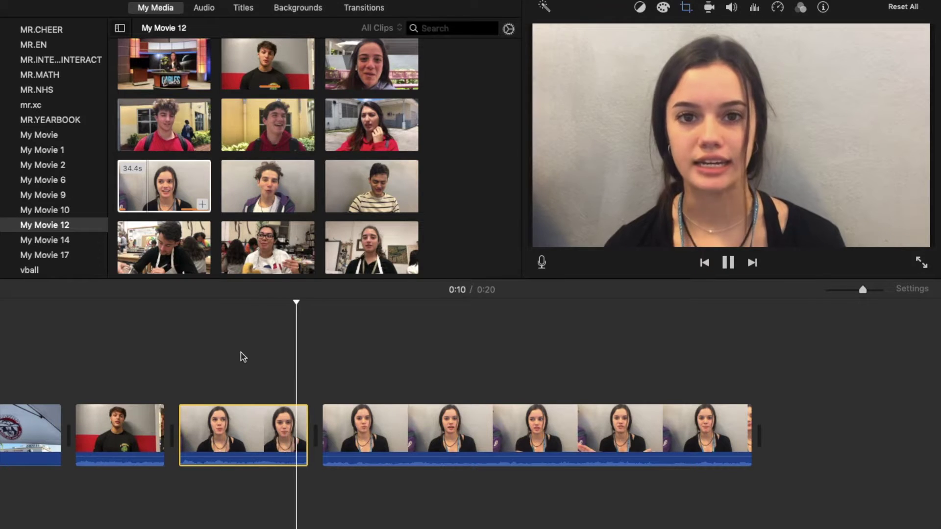
pyautogui.press('space')
pyautogui.hscroll(-3, 263, 401)
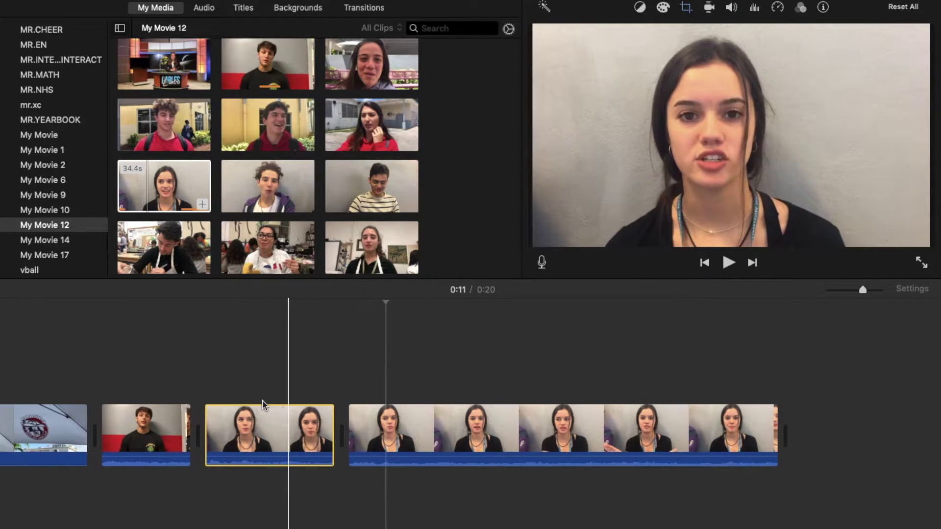
pyautogui.press('space')
pyautogui.press('space')
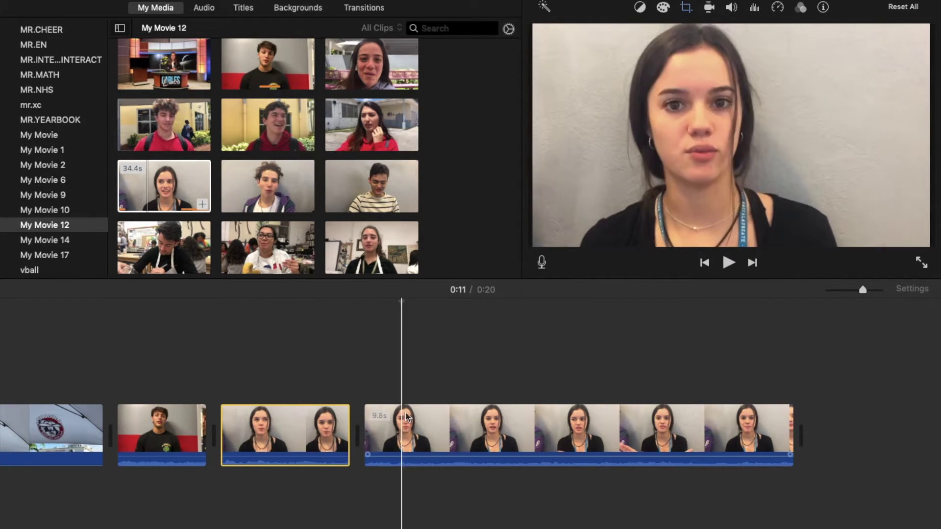
# Step: Turn on background noise reduction at 50% for the girl's 9.8-second interview clip and play it back from its start
pyautogui.click(755, 8)
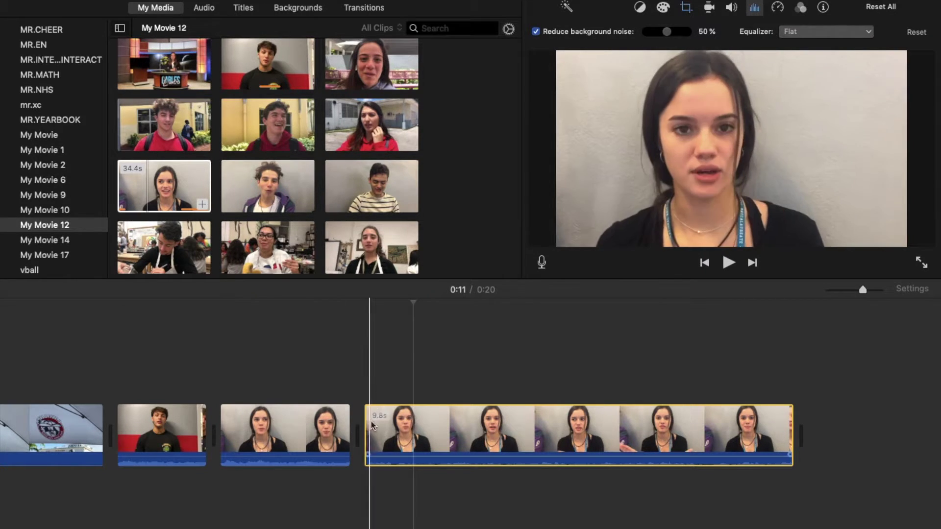
pyautogui.click(369, 377)
pyautogui.press('space')
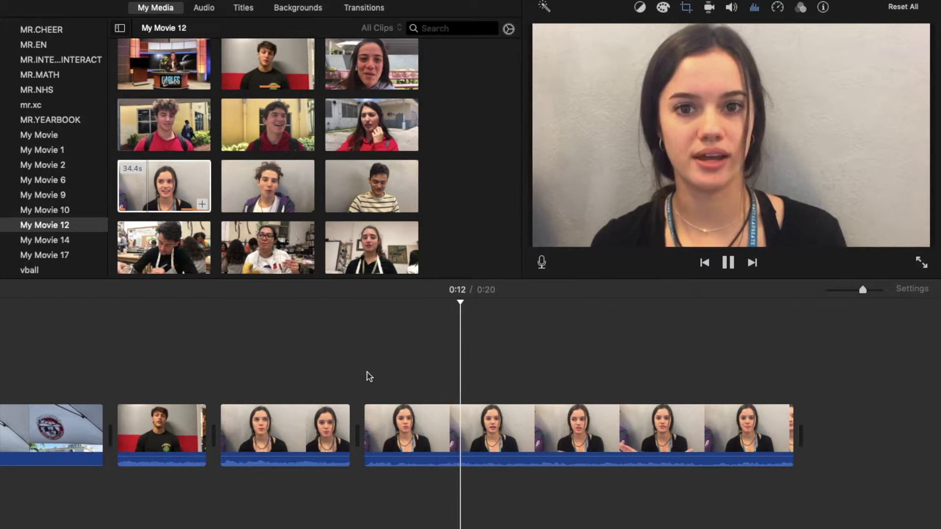
pyautogui.press('space')
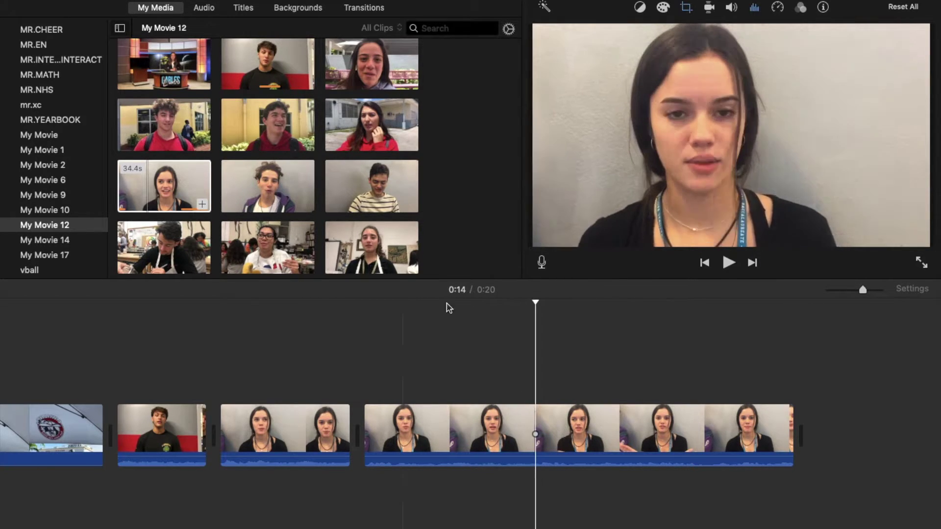
# Step: Set background noise reduction to 45% on the girl's 9.8-second interview clip and turn it on at 45% for her shorter clip
pyautogui.click(754, 8)
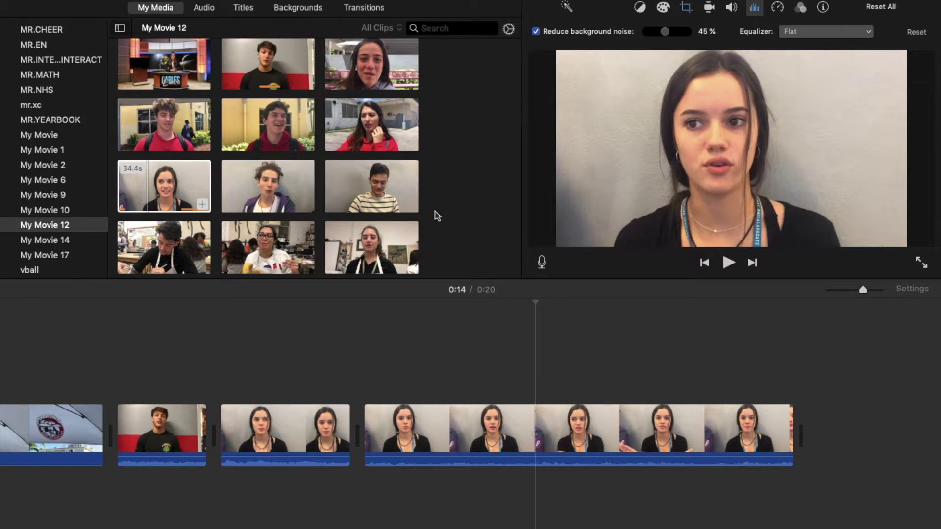
pyautogui.click(441, 357)
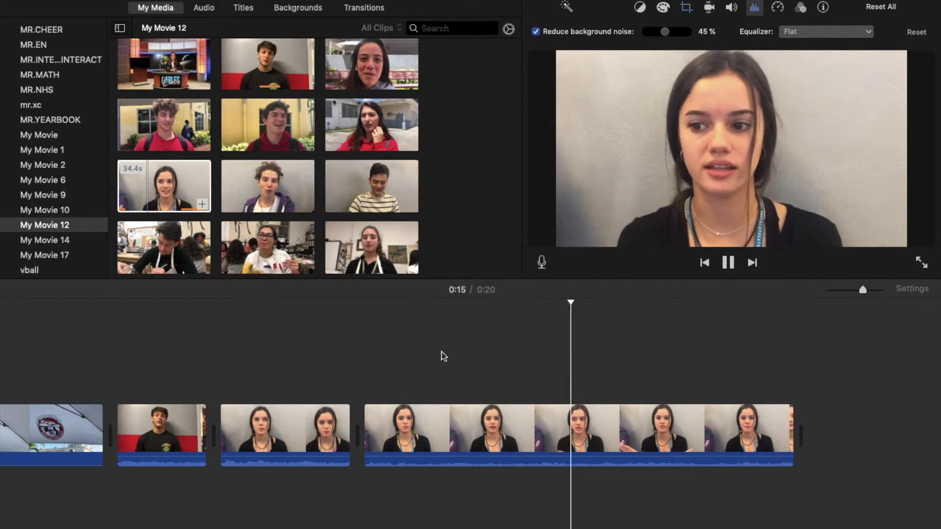
pyautogui.press('space')
pyautogui.click(324, 436)
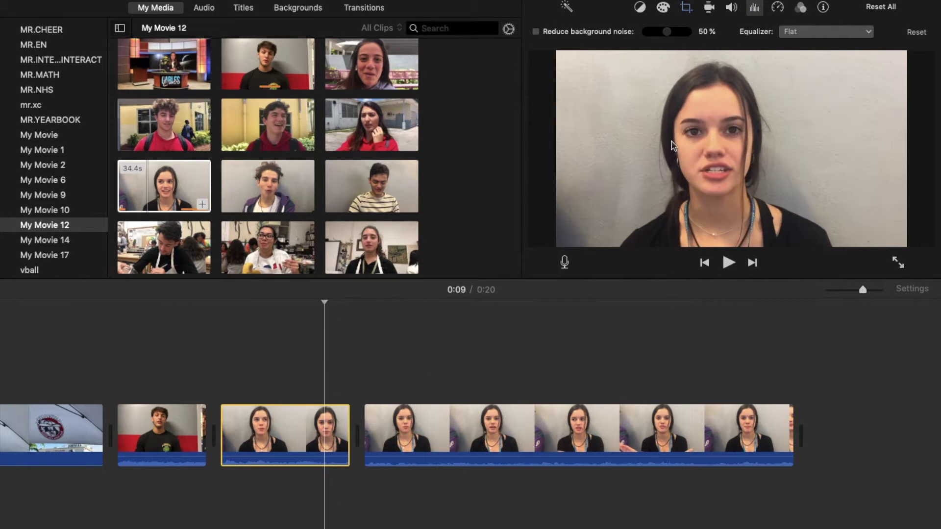
pyautogui.click(537, 32)
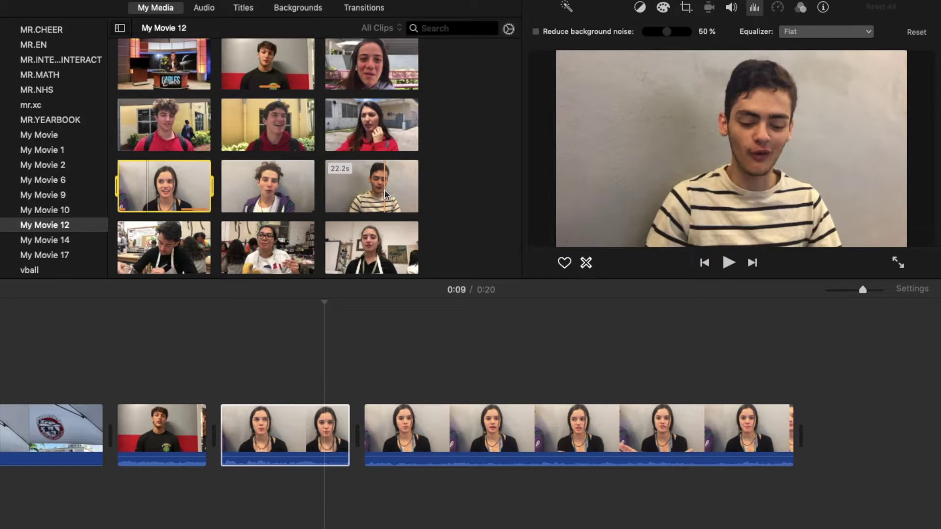
# Step: Add the 8.1-second interview clip of the boy in the red hoodie to the end of the timeline
pyautogui.scroll(-3, 386, 195)
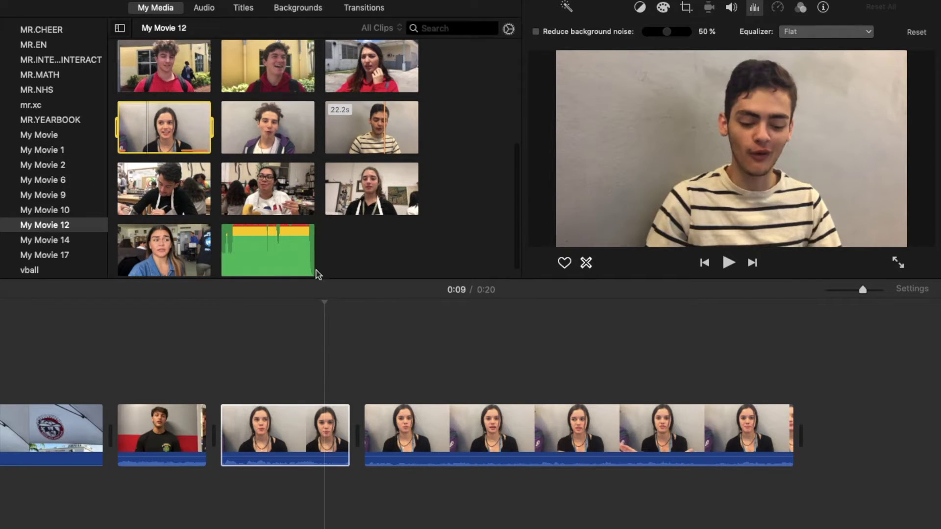
pyautogui.click(338, 344)
pyautogui.hscroll(5, 338, 345)
pyautogui.moveTo(172, 234); pyautogui.dragTo(208, 223)
pyautogui.click(506, 283)
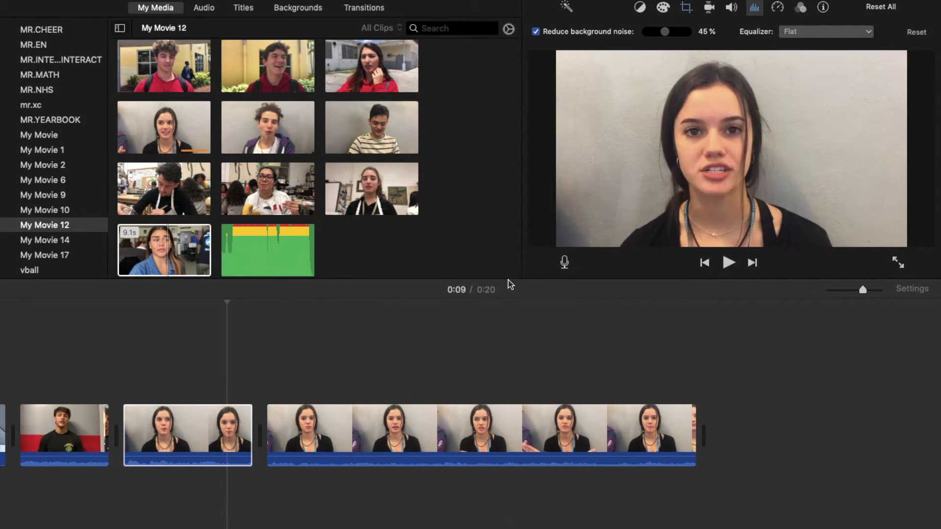
pyautogui.scroll(2, 186, 176)
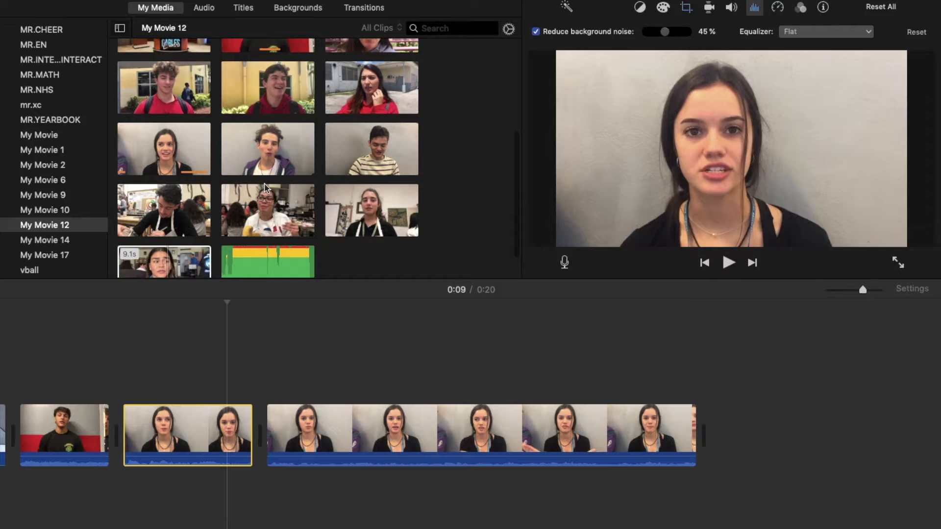
pyautogui.click(164, 260)
pyautogui.scroll(2, 221, 239)
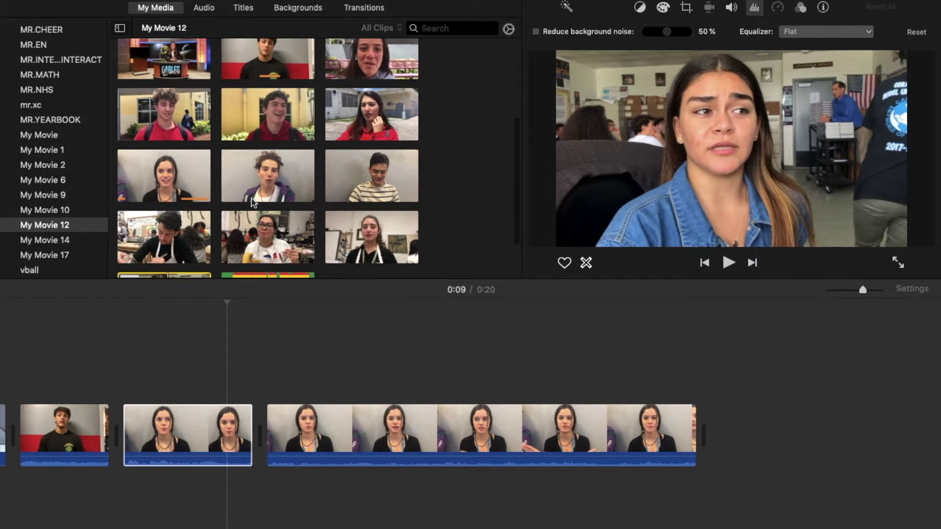
pyautogui.scroll(3, 317, 151)
pyautogui.moveTo(297, 177); pyautogui.dragTo(735, 412)
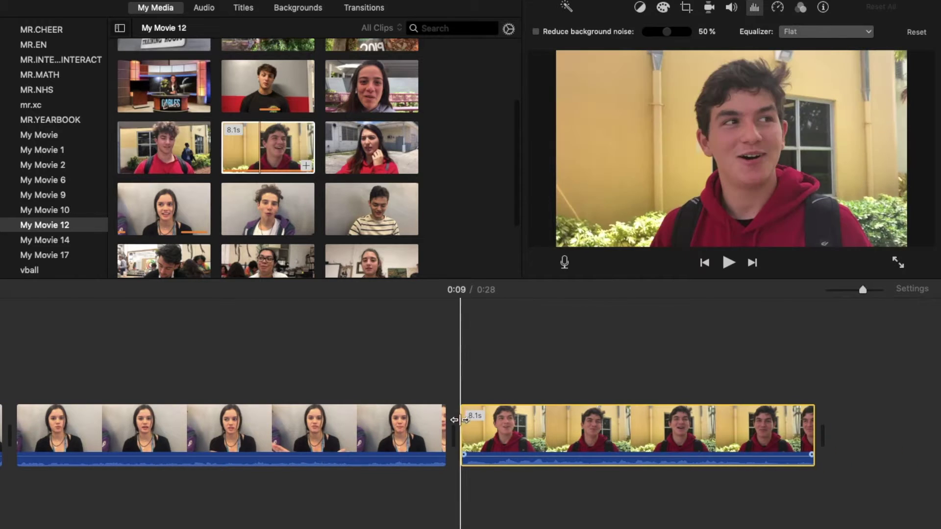
# Step: Play the red-hoodie boy's clip and trim a short piece off its beginning
pyautogui.click(457, 372)
pyautogui.press('space')
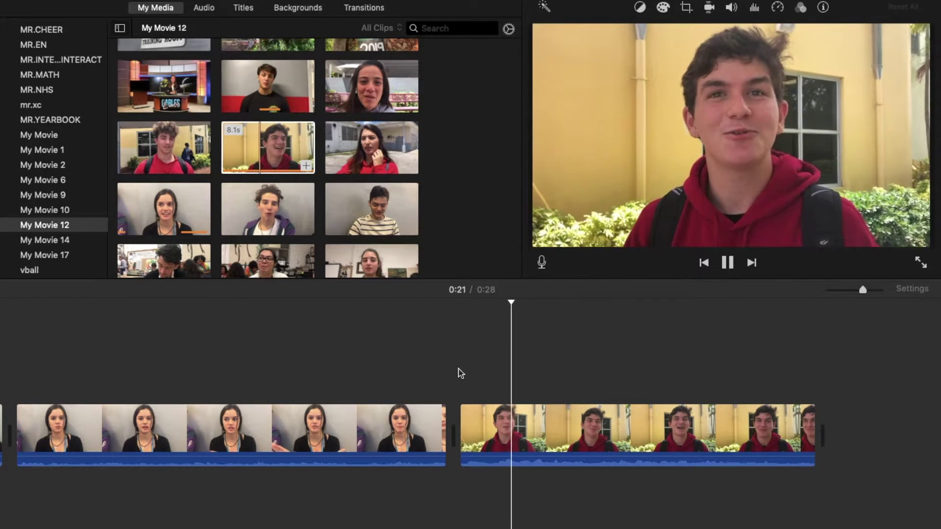
pyautogui.press('space')
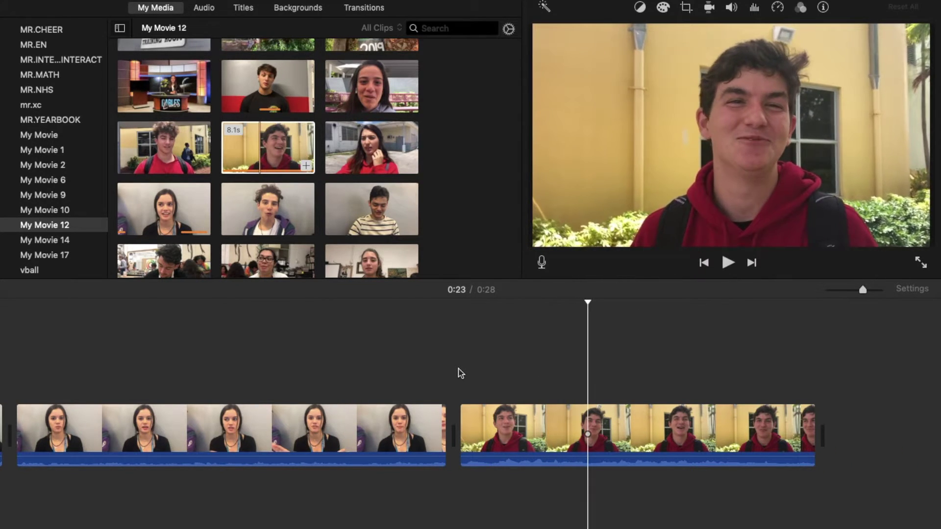
pyautogui.press('space')
pyautogui.press('space')
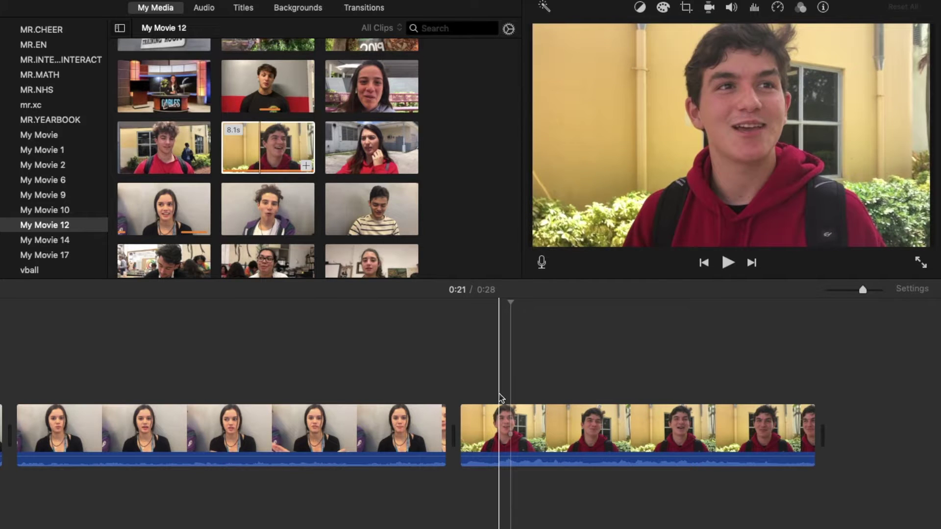
pyautogui.moveTo(462, 426); pyautogui.dragTo(496, 426)
# Step: Play the red-hoodie boy's clip to about 0:22, split it there and delete the part after the split
pyautogui.press('space')
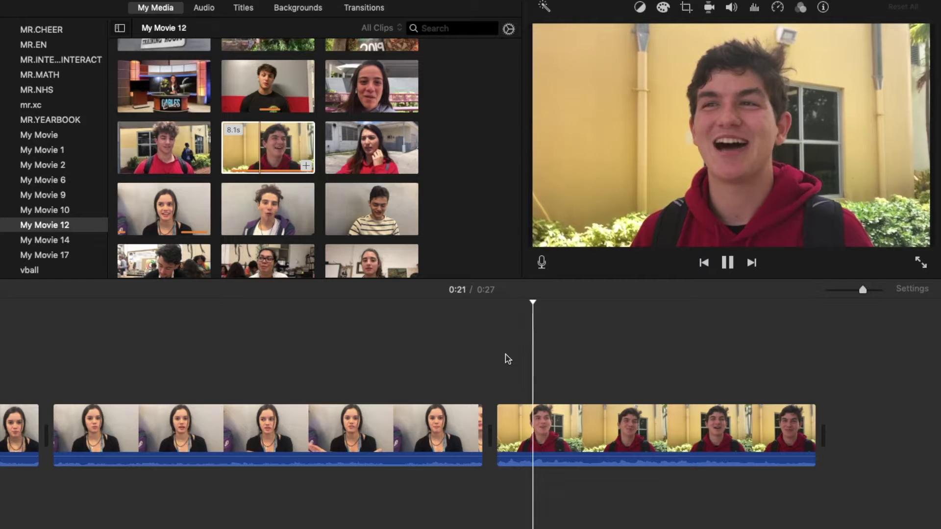
pyautogui.press('space')
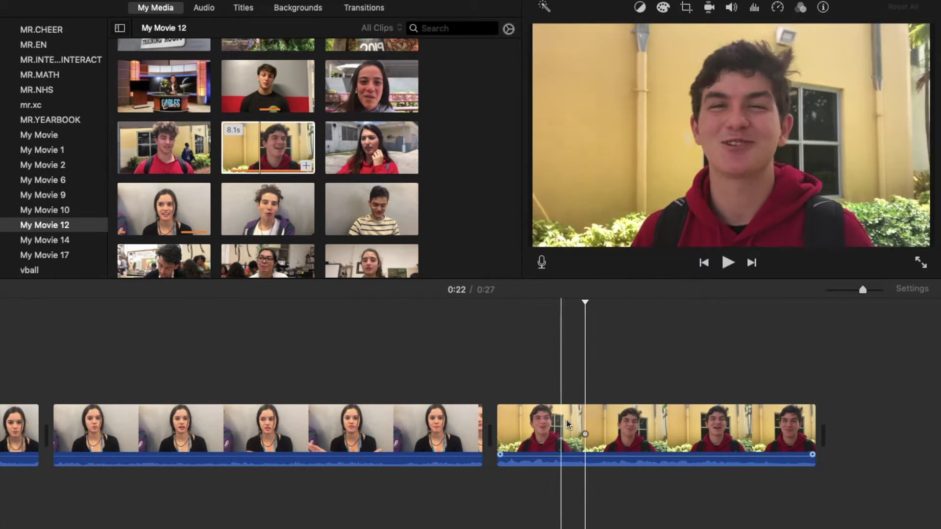
pyautogui.rightClick(584, 424)
pyautogui.click(616, 430)
pyautogui.click(648, 435)
pyautogui.press('Delete')
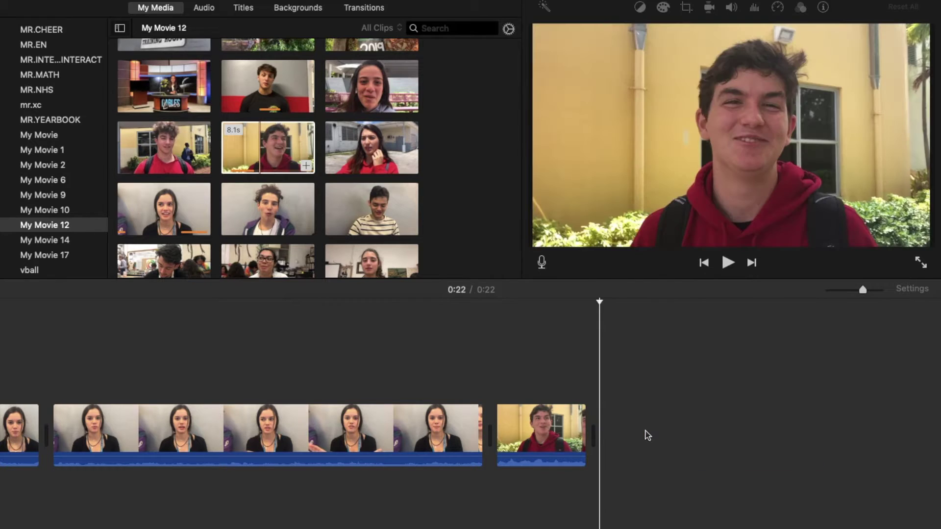
# Step: Turn on background noise reduction for the red-hoodie boy's 2.0-second clip and play it back
pyautogui.click(541, 431)
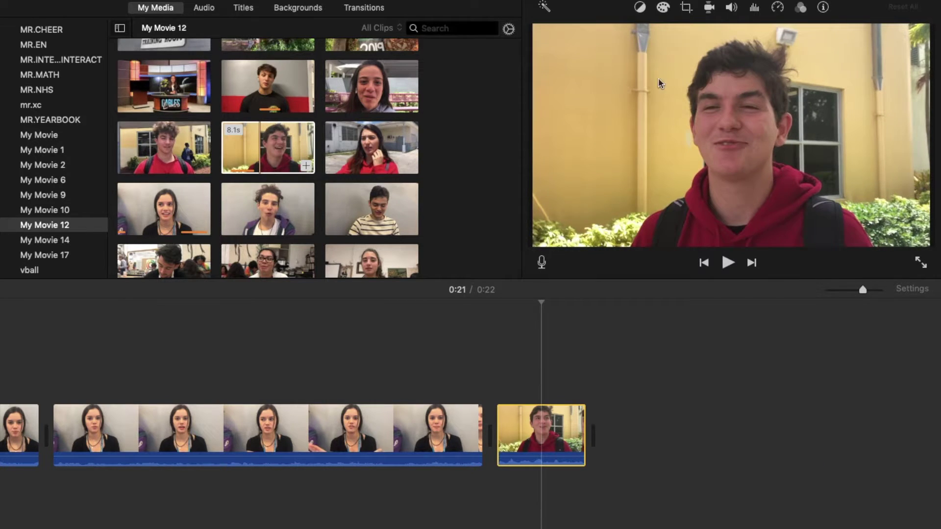
pyautogui.click(754, 8)
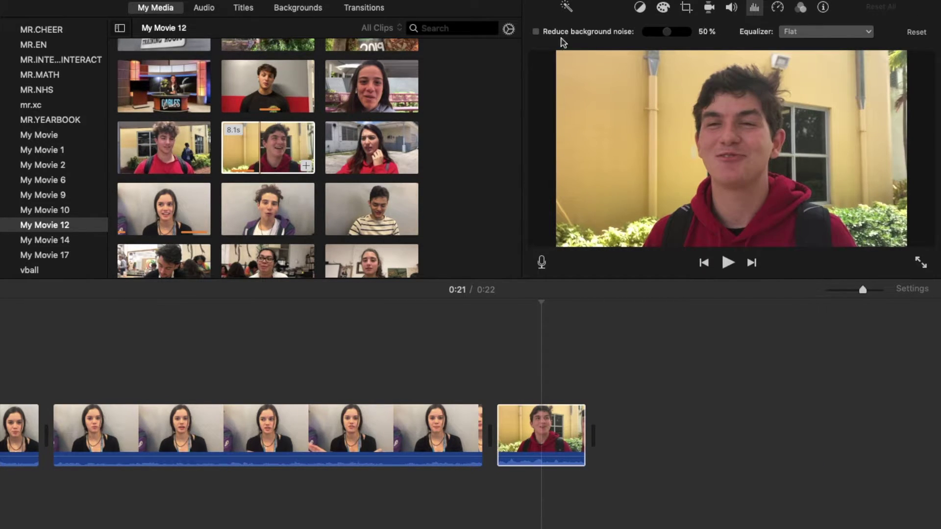
pyautogui.click(461, 329)
pyautogui.press('space')
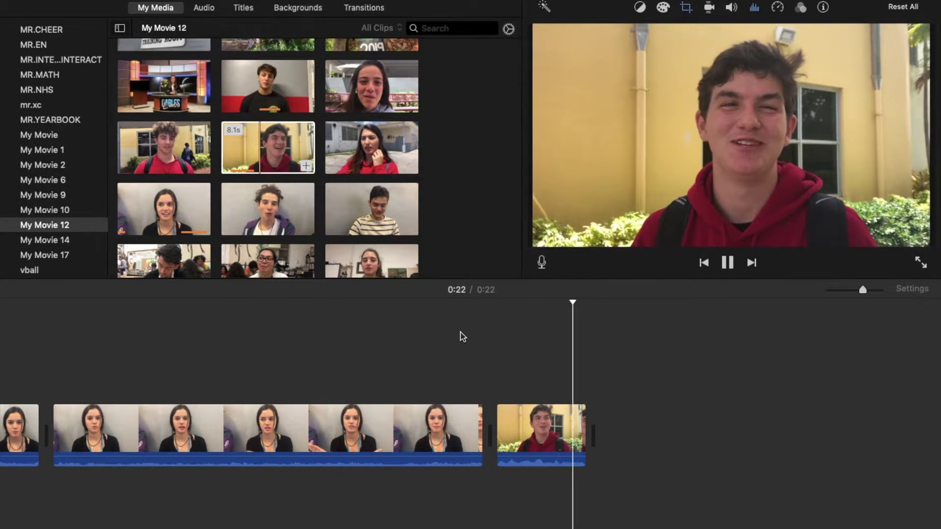
pyautogui.press('space')
pyautogui.press('space')
pyautogui.press('space')
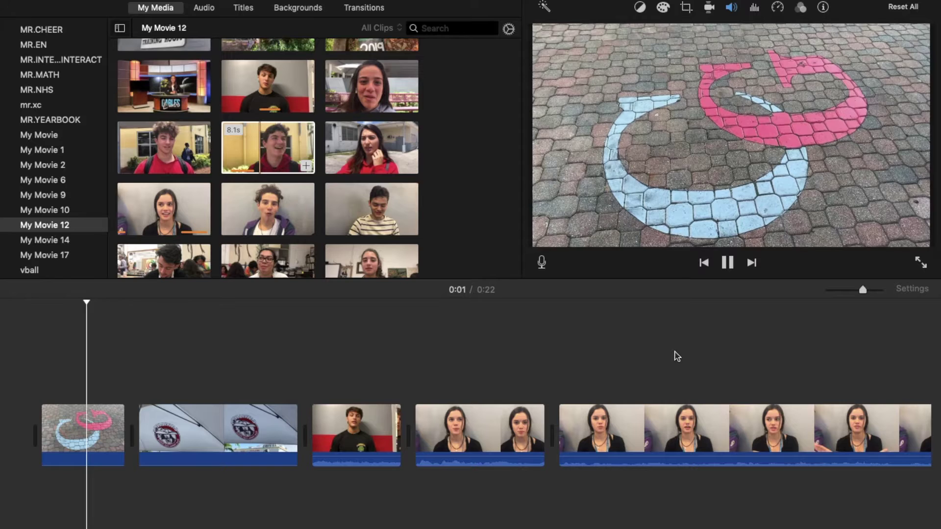
pyautogui.press('space')
# Step: Set the background noise reduction of the red-hoodie boy's clip to 55%
pyautogui.hscroll(10, 665, 358)
pyautogui.click(467, 436)
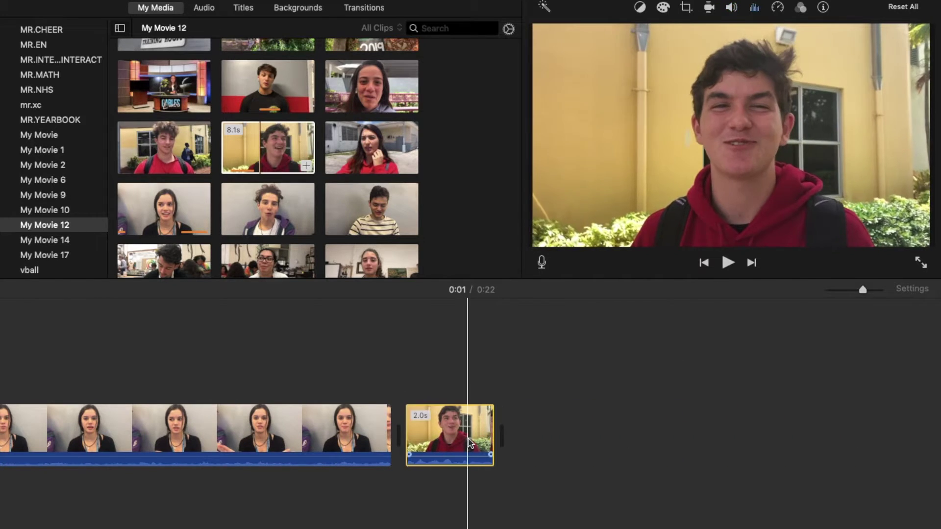
pyautogui.click(755, 8)
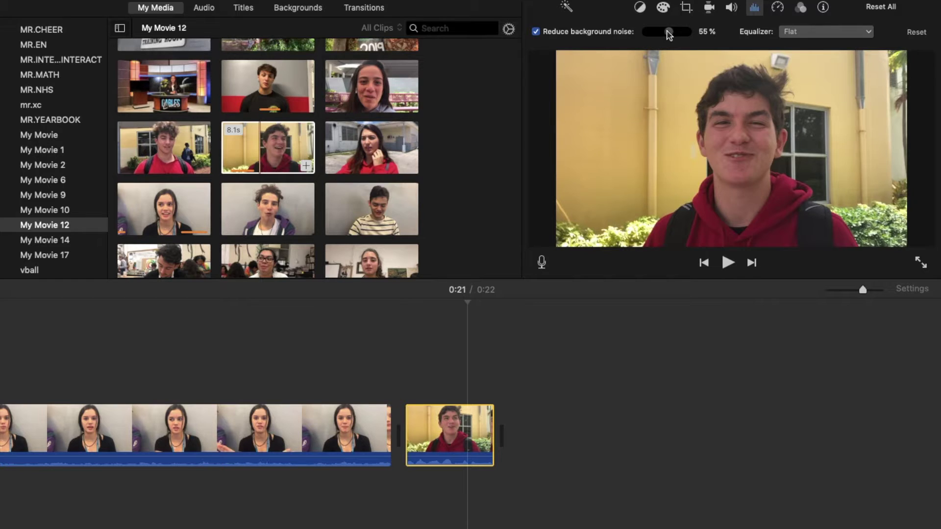
# Step: Slightly raise the contrast of the black-shirt boy's 2.0-second interview clip with Color Correction
pyautogui.hscroll(-20, 410, 432)
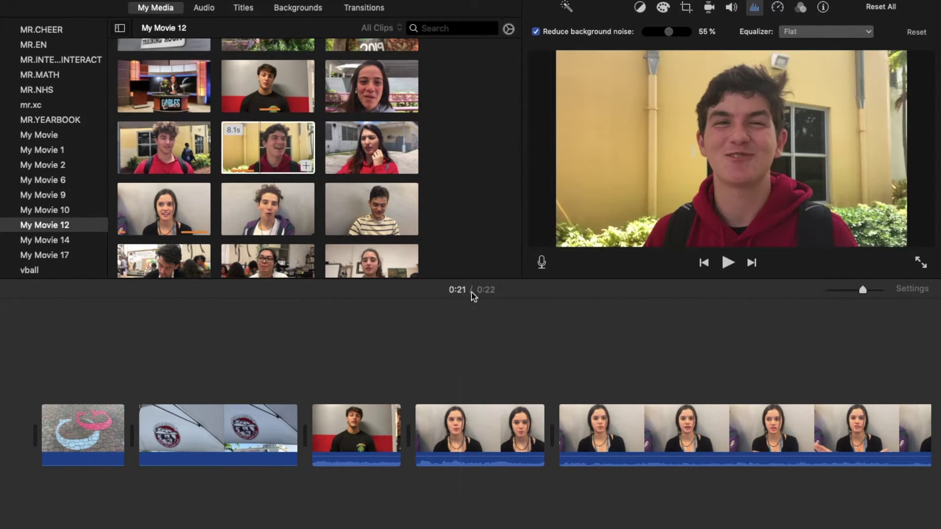
pyautogui.scroll(-4, 386, 233)
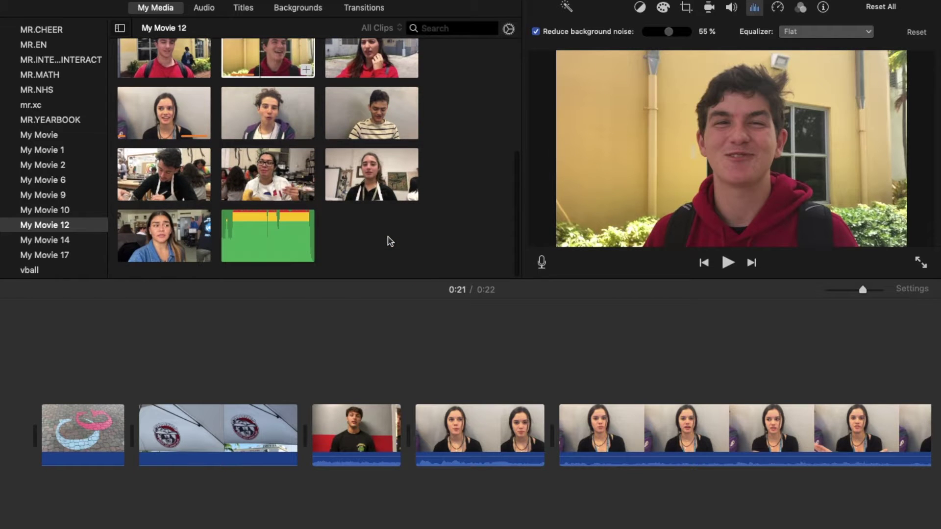
pyautogui.scroll(10, 390, 241)
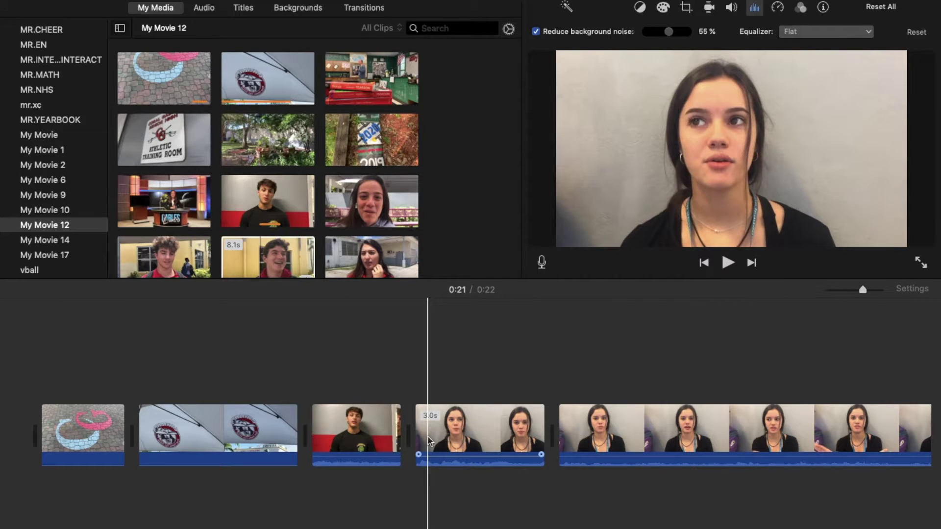
pyautogui.click(356, 433)
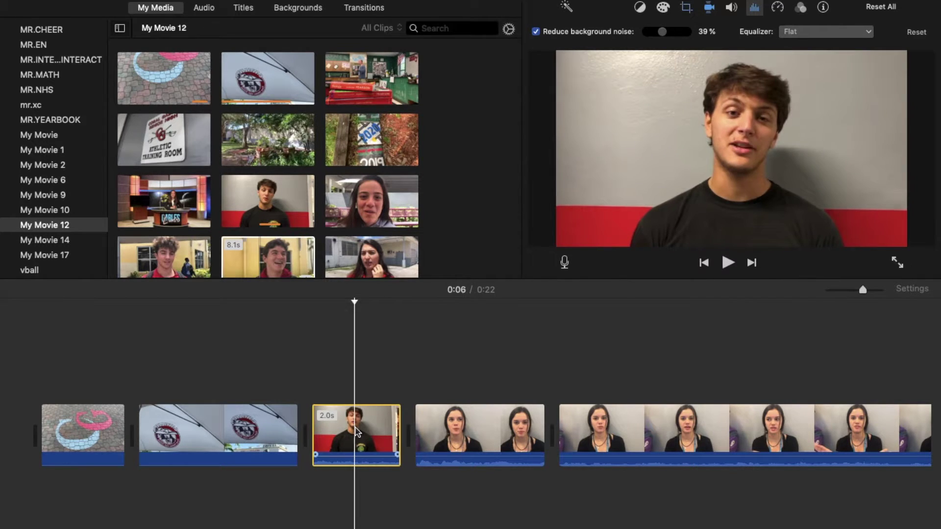
pyautogui.click(662, 8)
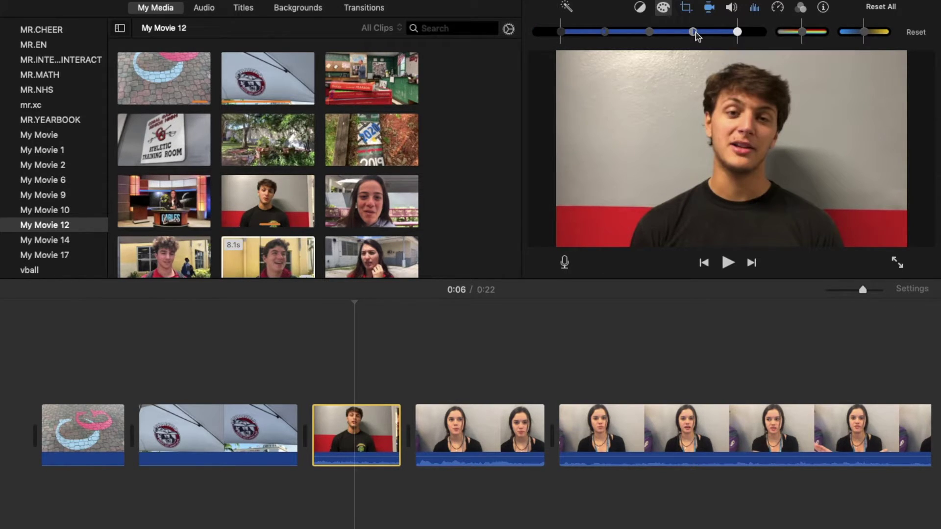
pyautogui.moveTo(703, 32)
pyautogui.mouseDown()
pyautogui.moveTo(654, 32)
pyautogui.moveTo(700, 38)
pyautogui.mouseUp()
# Step: Slightly raise the contrast of both of the girl's interview clips with Color Correction
pyautogui.click(474, 431)
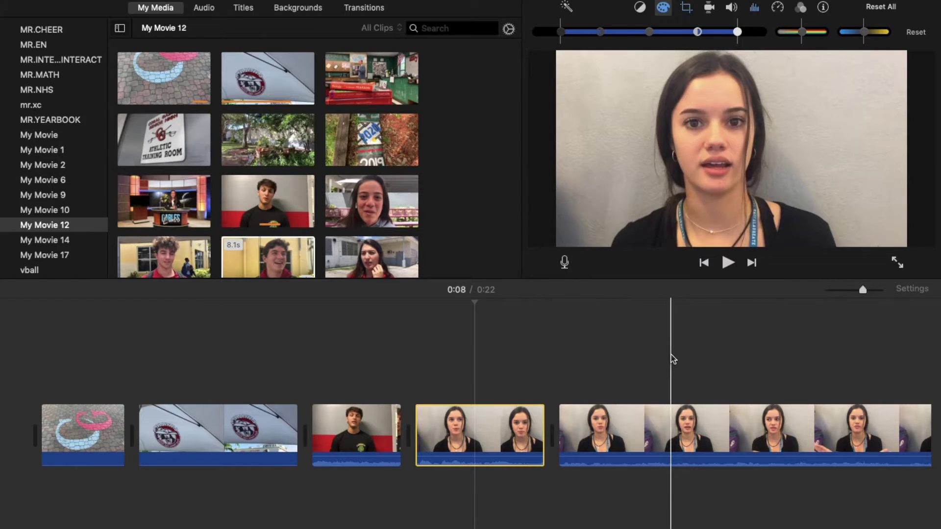
pyautogui.click(654, 431)
pyautogui.moveTo(695, 35); pyautogui.dragTo(697, 34)
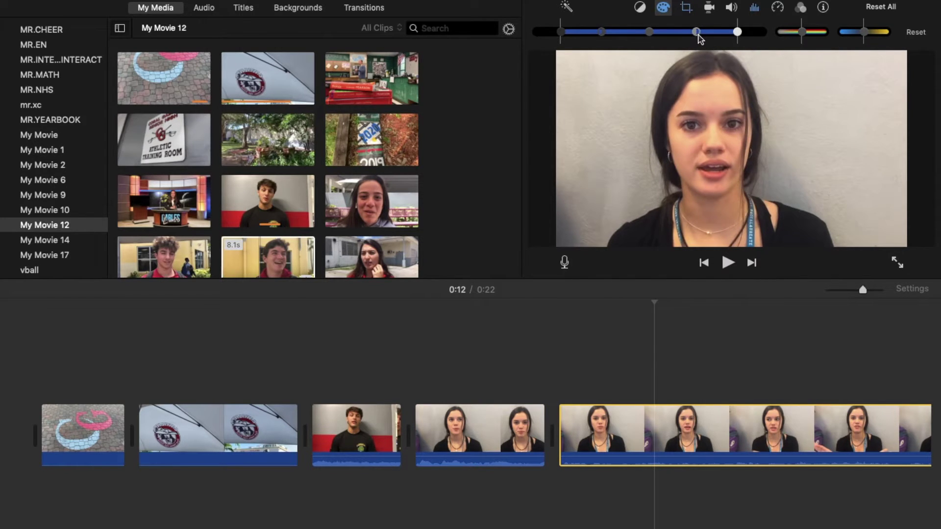
# Step: Slightly raise the contrast and saturation of the red-hoodie boy's clip at the end of the timeline
pyautogui.hscroll(5, 714, 477)
pyautogui.hscroll(2, 715, 477)
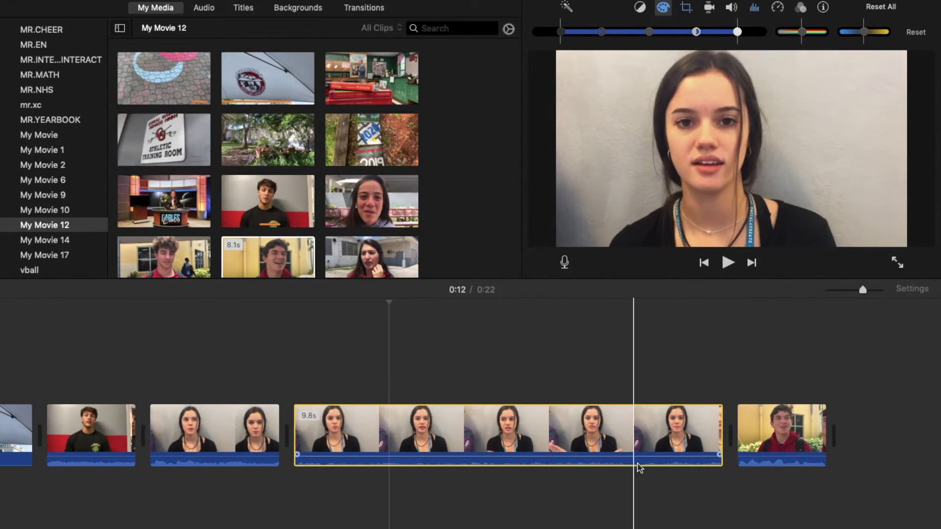
pyautogui.click(750, 436)
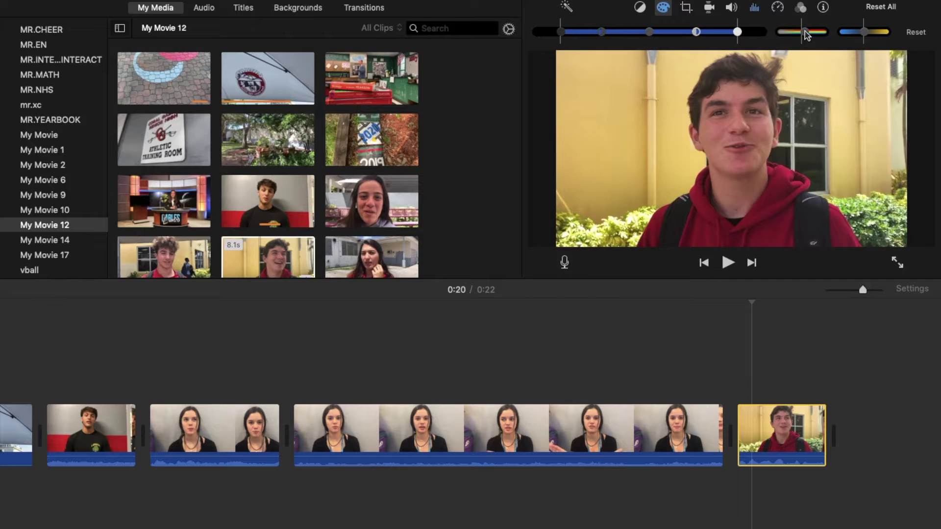
# Step: Add a Focus Lower Third title above the girl's interview clips, starting over her first clip
pyautogui.hscroll(-6, 456, 338)
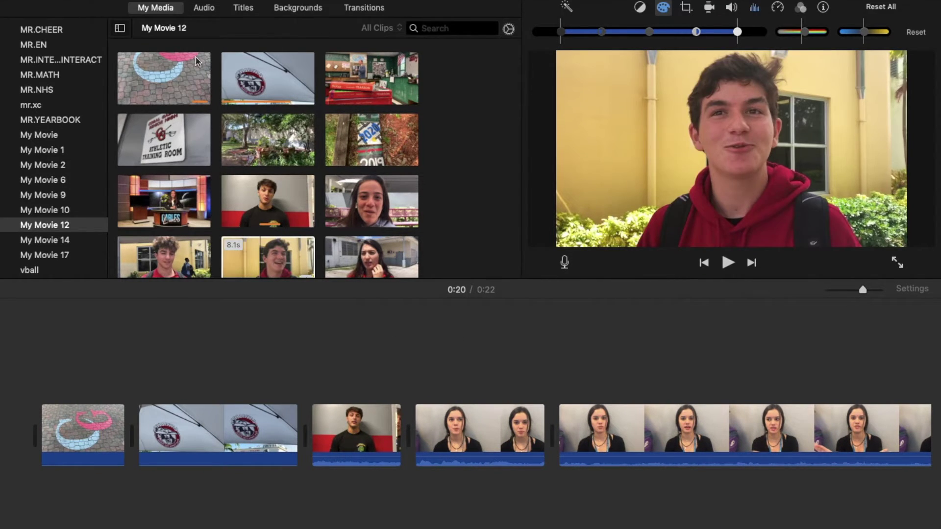
pyautogui.click(232, 11)
pyautogui.scroll(-1, 169, 103)
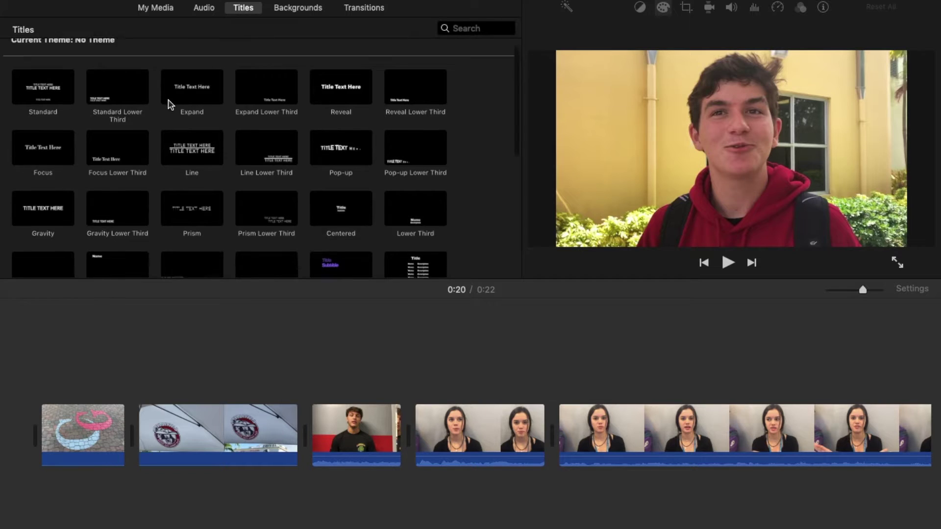
pyautogui.scroll(-1, 169, 104)
pyautogui.moveTo(130, 142); pyautogui.dragTo(483, 392)
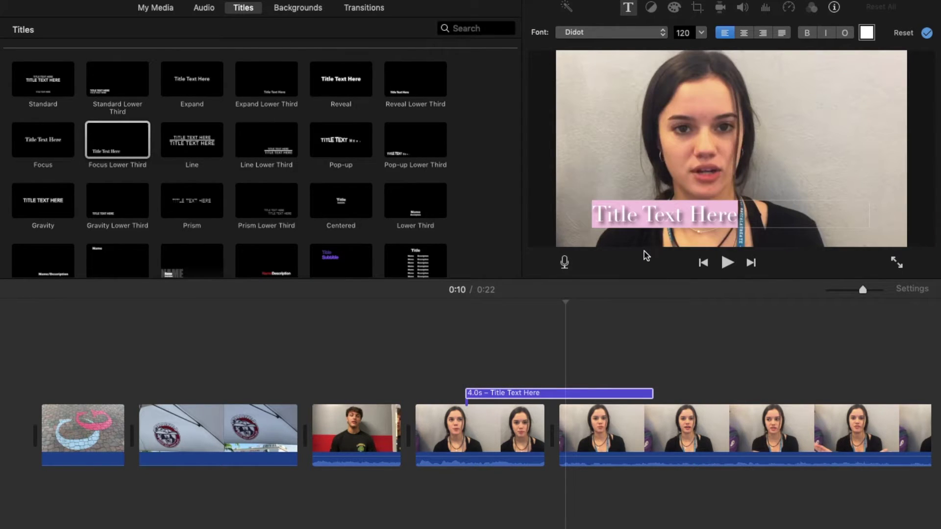
# Step: Replace the placeholder text of the girl's title with "Senior"
pyautogui.press('BackSpace')
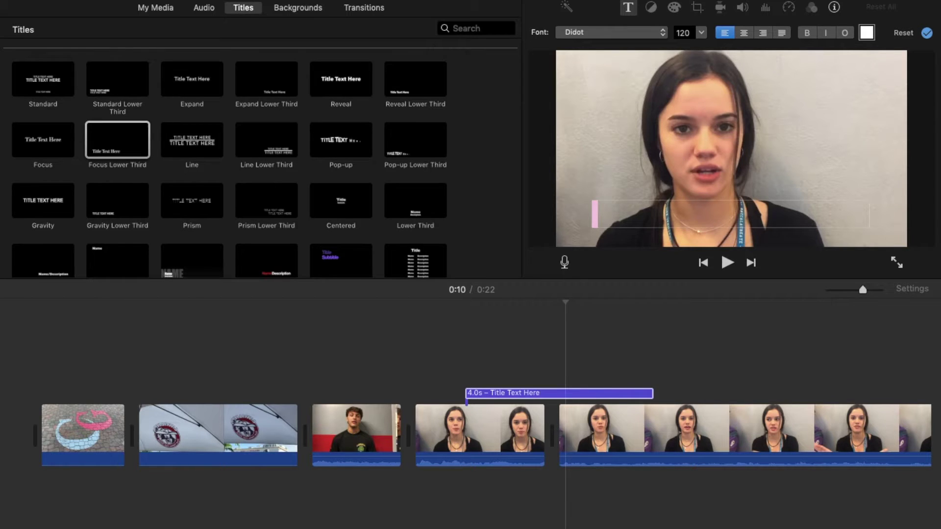
pyautogui.write('Senior')
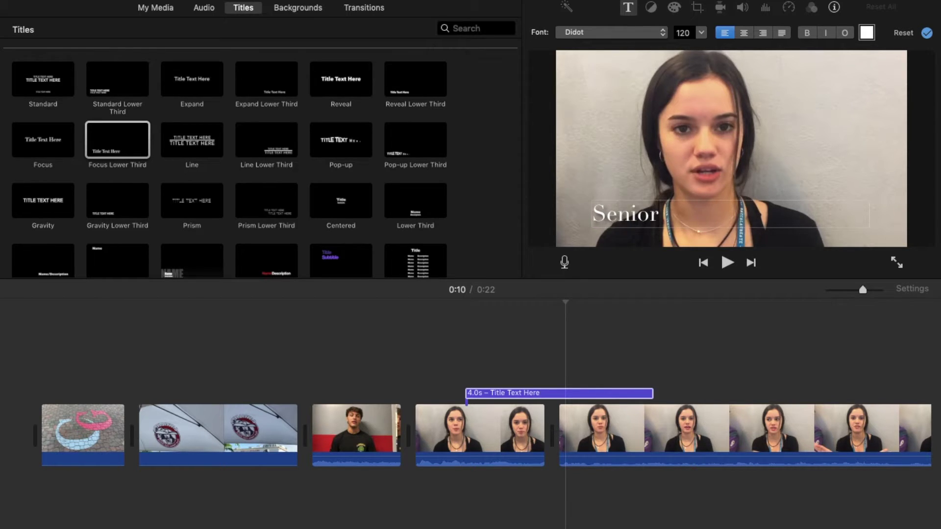
pyautogui.write(',')
pyautogui.press('BackSpace')
pyautogui.press('BackSpace')
pyautogui.write('r')
pyautogui.press('super+a')
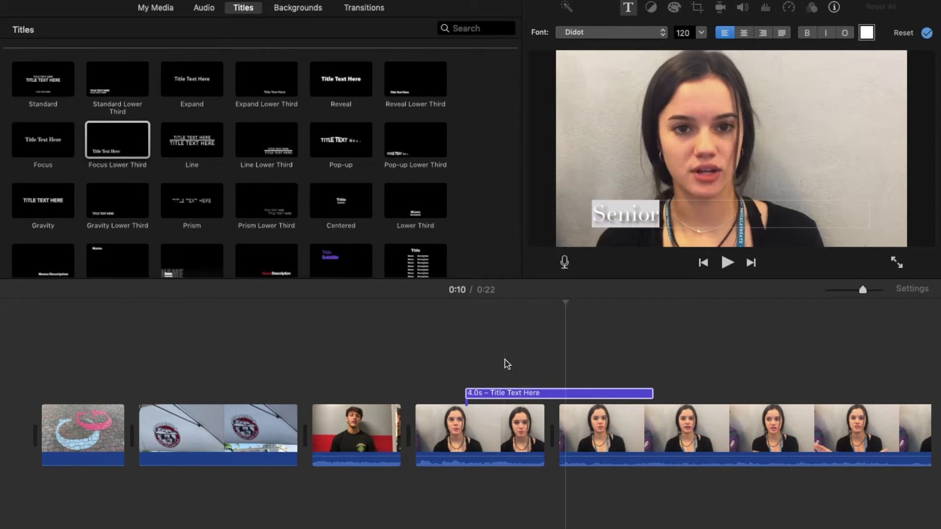
pyautogui.click(503, 361)
# Step: Play back the girl's interview to review her lower-third title
pyautogui.click(467, 362)
pyautogui.press('space')
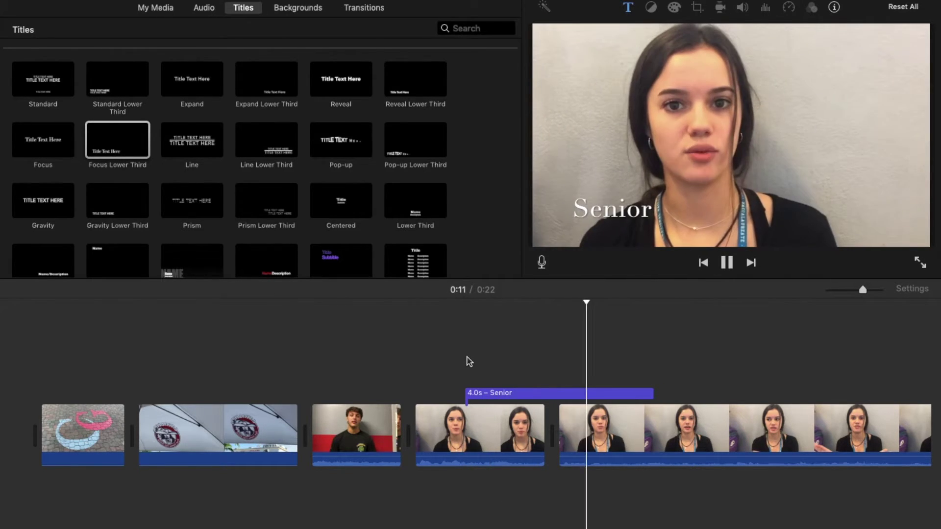
pyautogui.press('space')
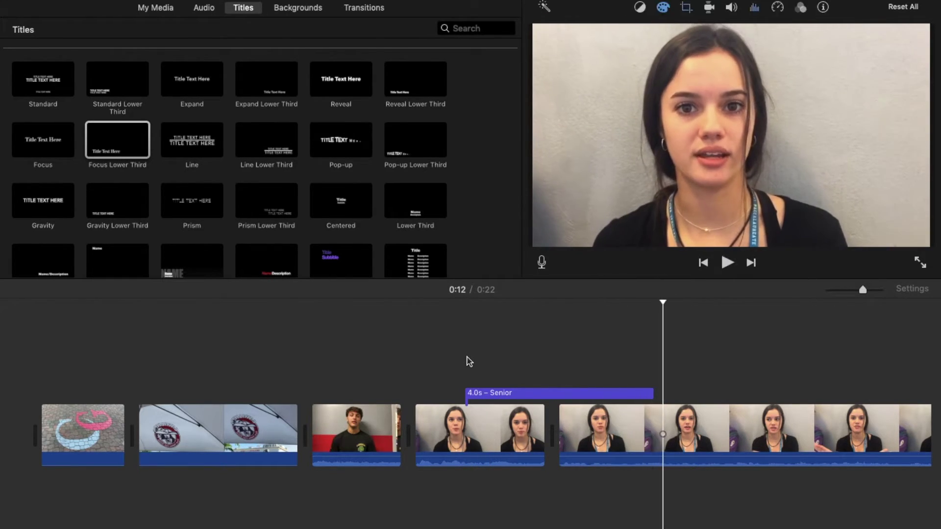
# Step: Add a Standard Lower Third title at the start of the black-shirt boy's clip and shorten it to 2.4 seconds
pyautogui.moveTo(99, 93); pyautogui.dragTo(312, 389)
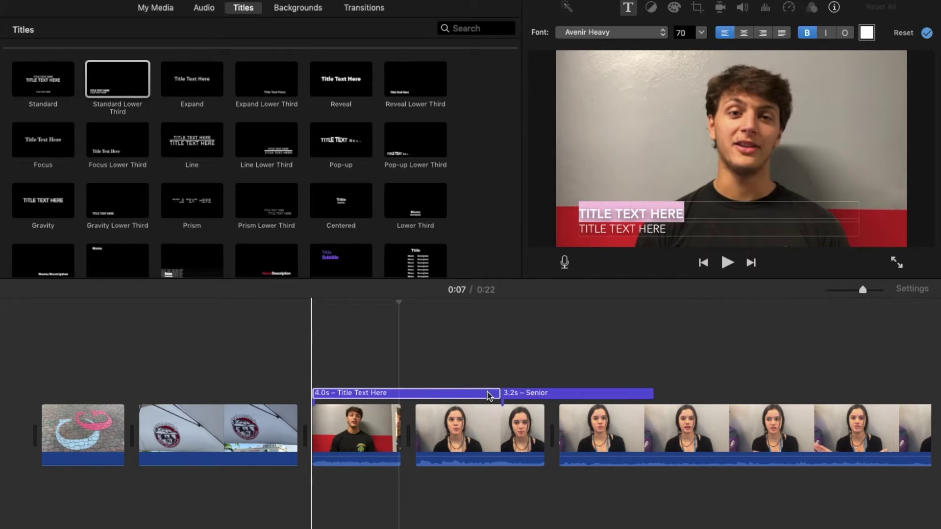
pyautogui.moveTo(498, 392); pyautogui.dragTo(429, 393)
# Step: Enter the black-shirt boy's full name on the title's first line and "SENIOR" on its second line
pyautogui.click(397, 393)
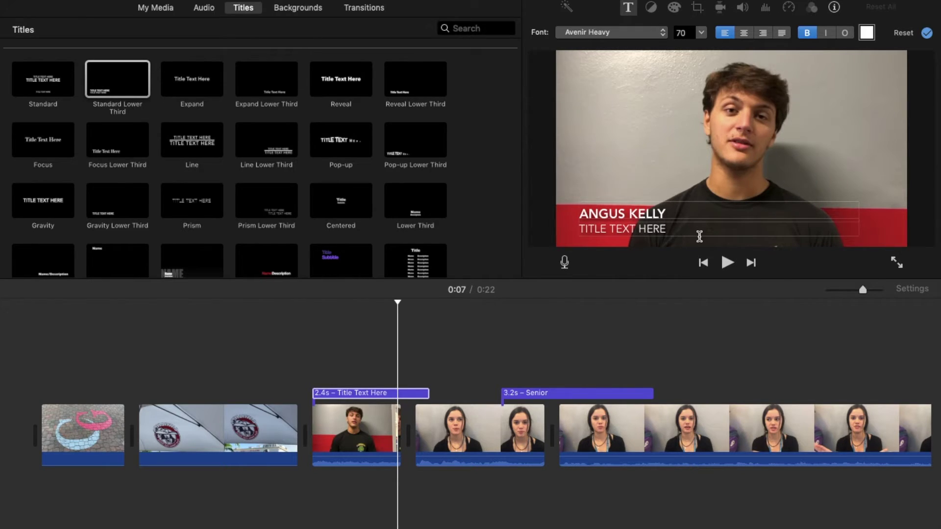
pyautogui.click(699, 237)
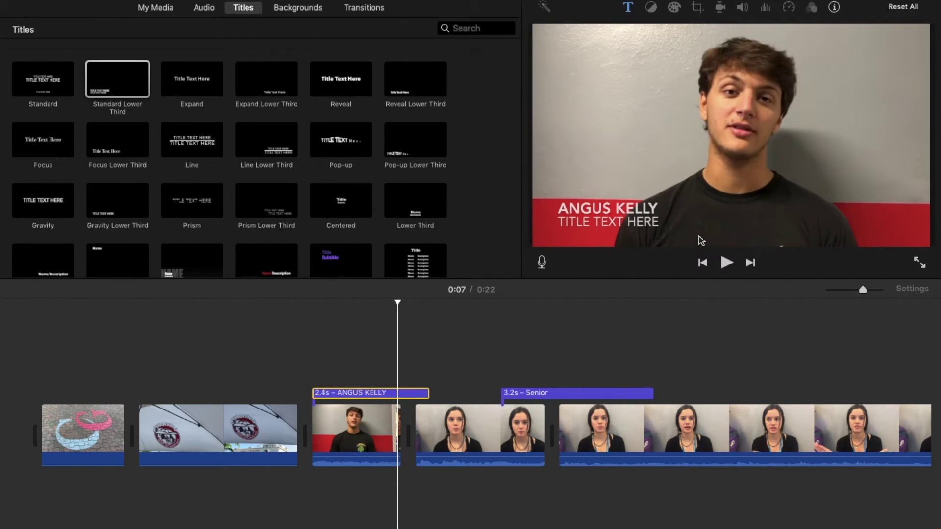
pyautogui.doubleClick(346, 394)
pyautogui.click(654, 230)
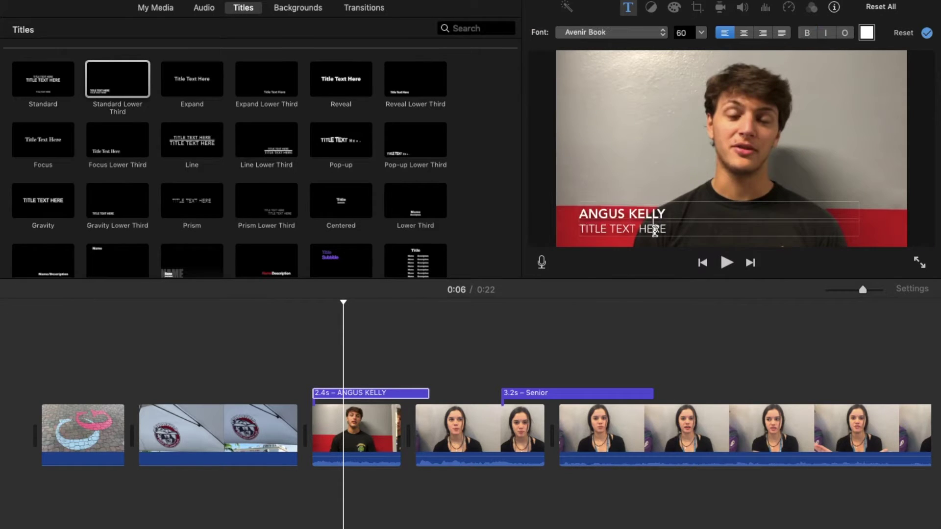
pyautogui.moveTo(676, 226); pyautogui.dragTo(574, 229)
pyautogui.press('BackSpace')
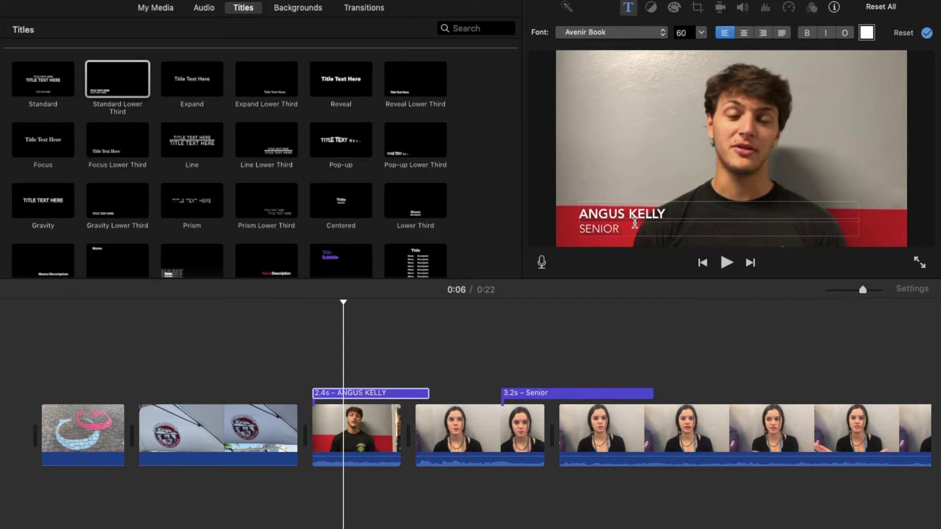
# Step: Make the "SENIOR" line of the black-shirt boy's title bold and color it Spindrift
pyautogui.moveTo(634, 225); pyautogui.dragTo(577, 231)
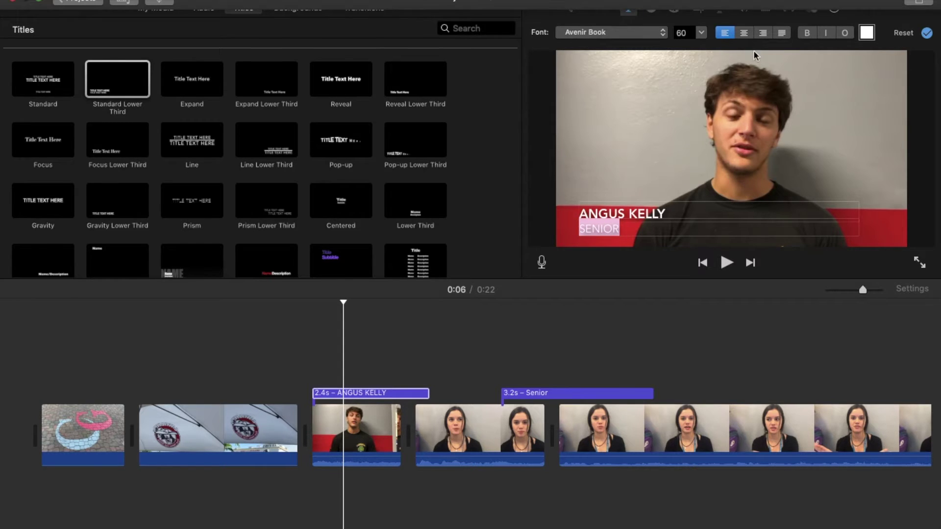
pyautogui.click(805, 33)
pyautogui.click(867, 33)
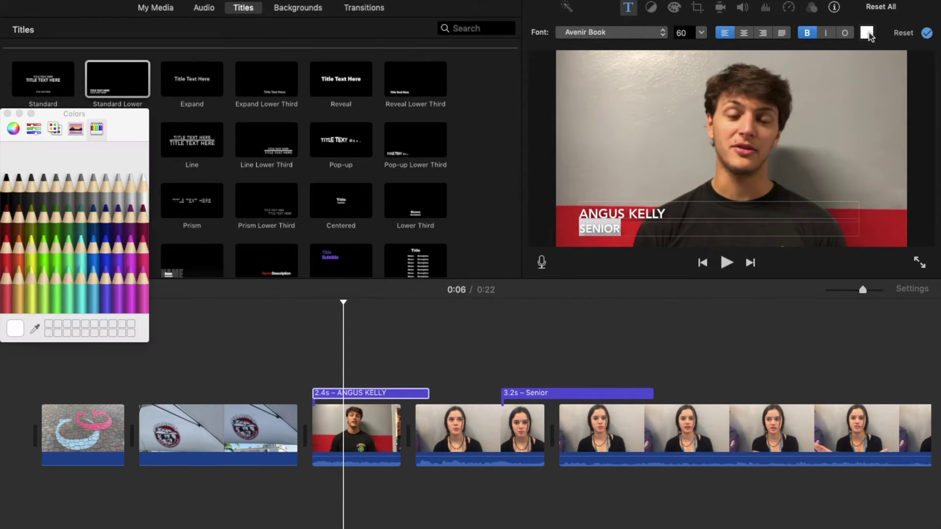
pyautogui.click(68, 290)
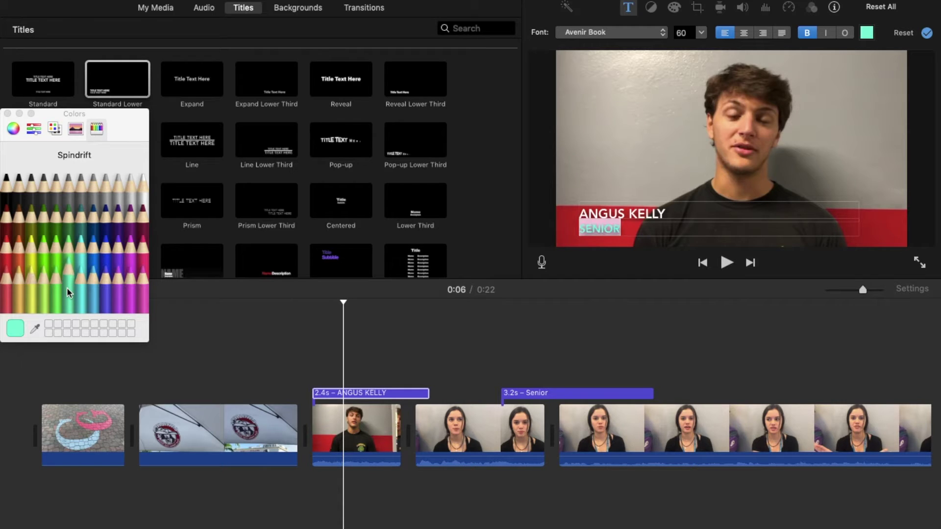
pyautogui.click(7, 113)
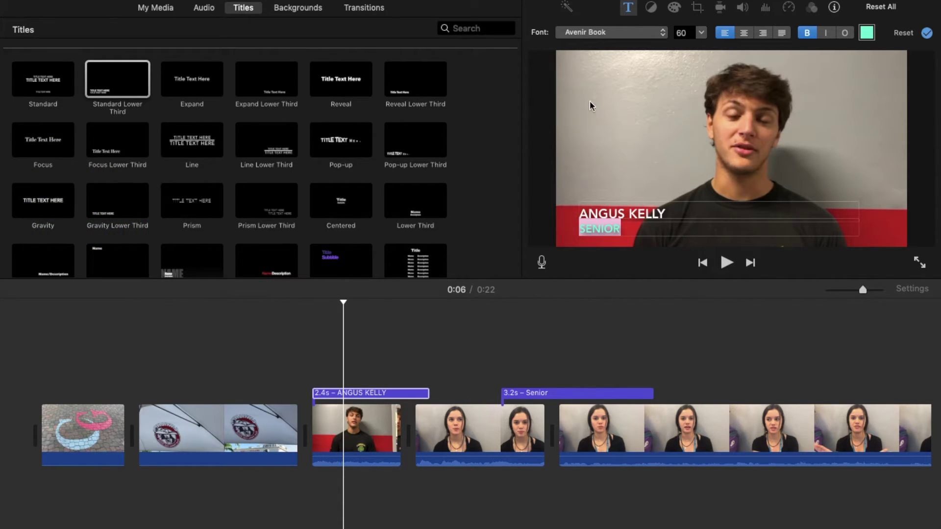
# Step: Set the "SENIOR" line's font to American Typewriter at size 70
pyautogui.click(606, 38)
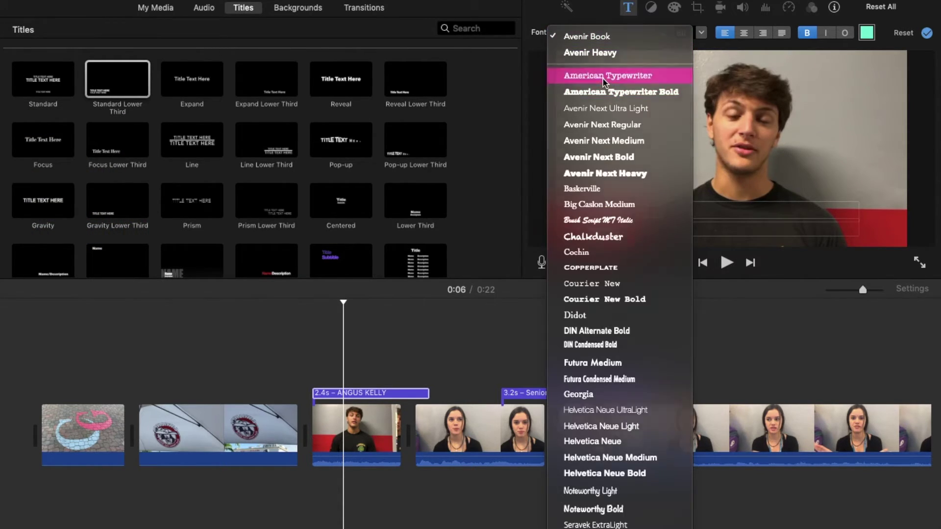
pyautogui.click(615, 73)
pyautogui.click(689, 32)
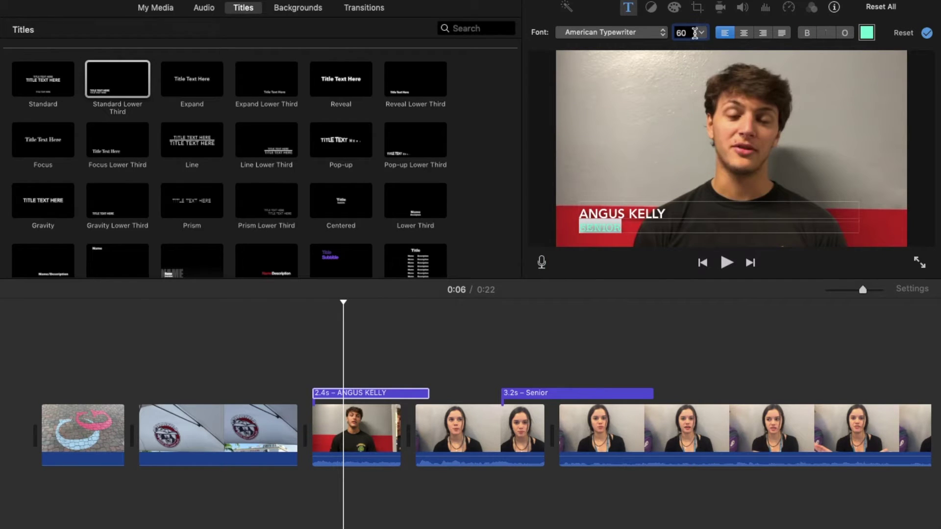
pyautogui.press('Return')
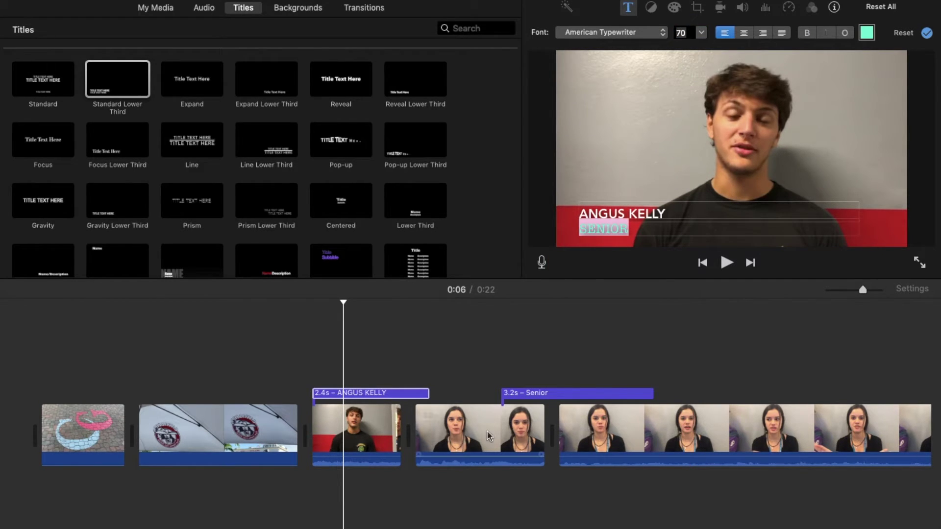
# Step: Play the timeline from the black-shirt boy's clip to review both lower-third titles
pyautogui.click(333, 363)
pyautogui.press('space')
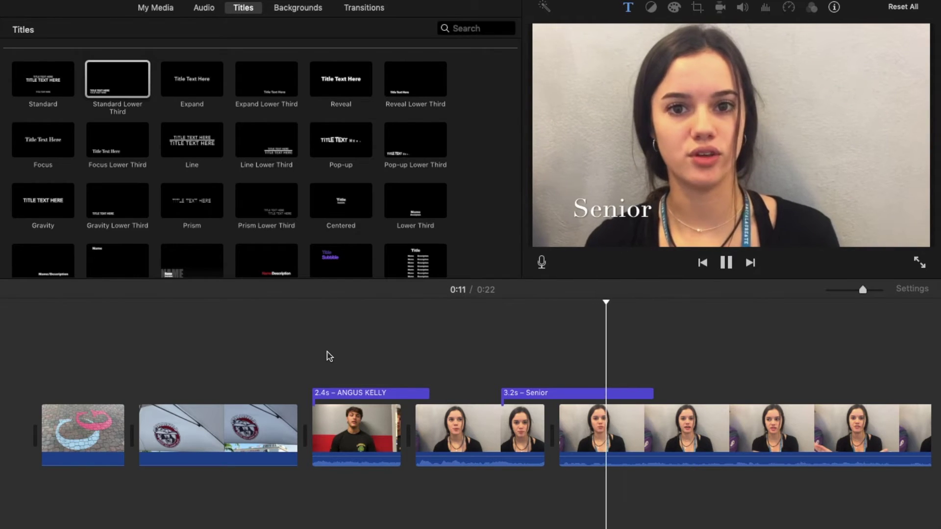
pyautogui.press('space')
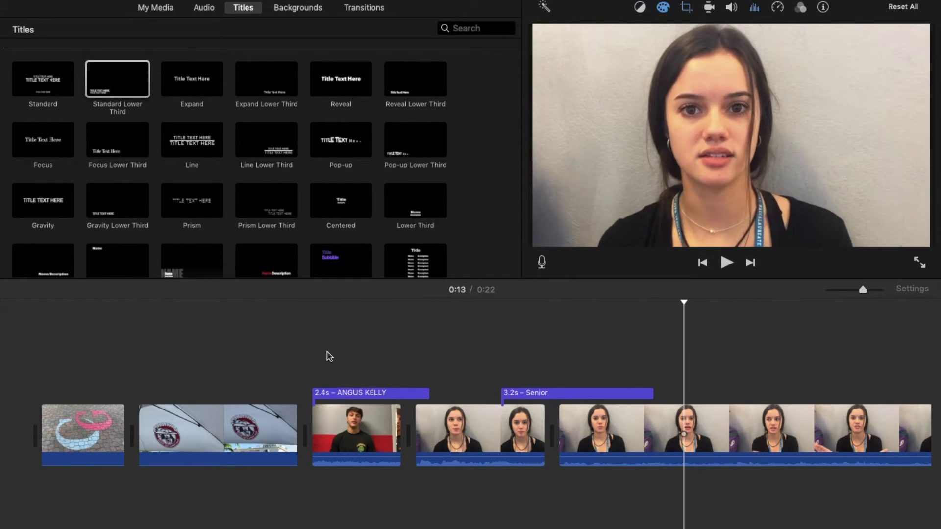
# Step: Add a Pop-up Lower Third title with the boy's first name over the red-hoodie clip, shortened to 1.8 seconds
pyautogui.hscroll(5, 329, 356)
pyautogui.hscroll(5, 325, 354)
pyautogui.scroll(-2, 324, 201)
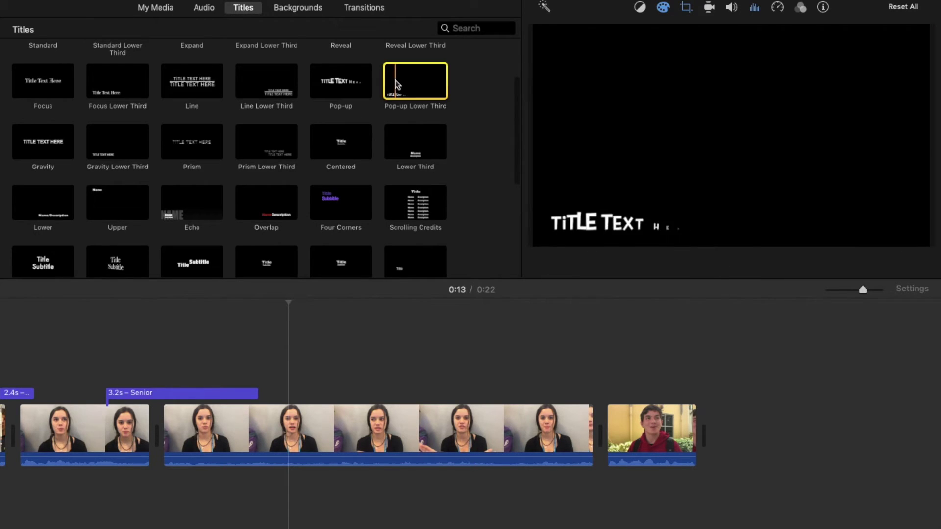
pyautogui.moveTo(395, 81); pyautogui.dragTo(610, 326)
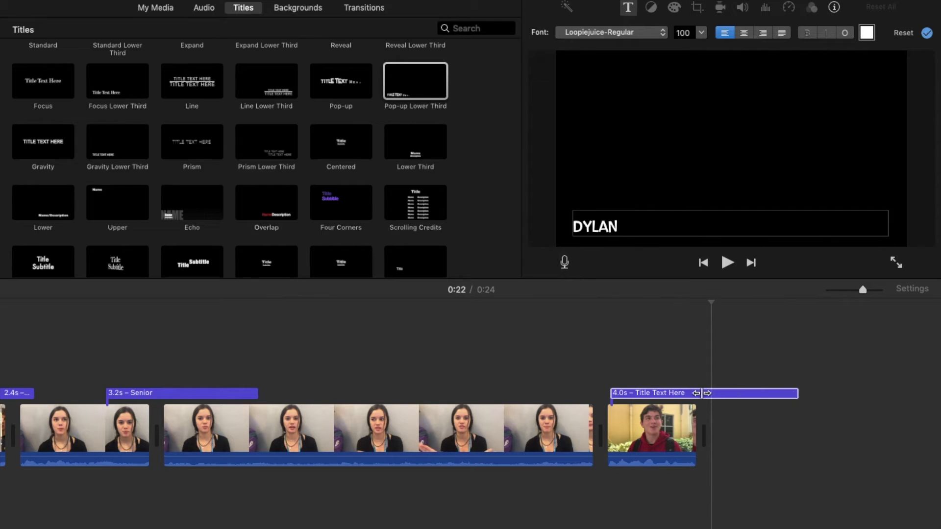
pyautogui.moveTo(796, 394); pyautogui.dragTo(691, 394)
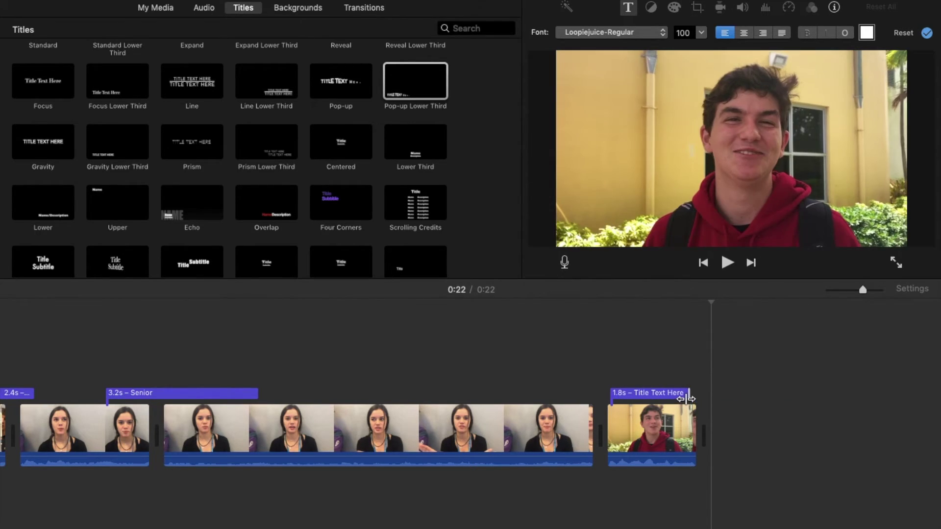
pyautogui.click(622, 361)
pyautogui.press('space')
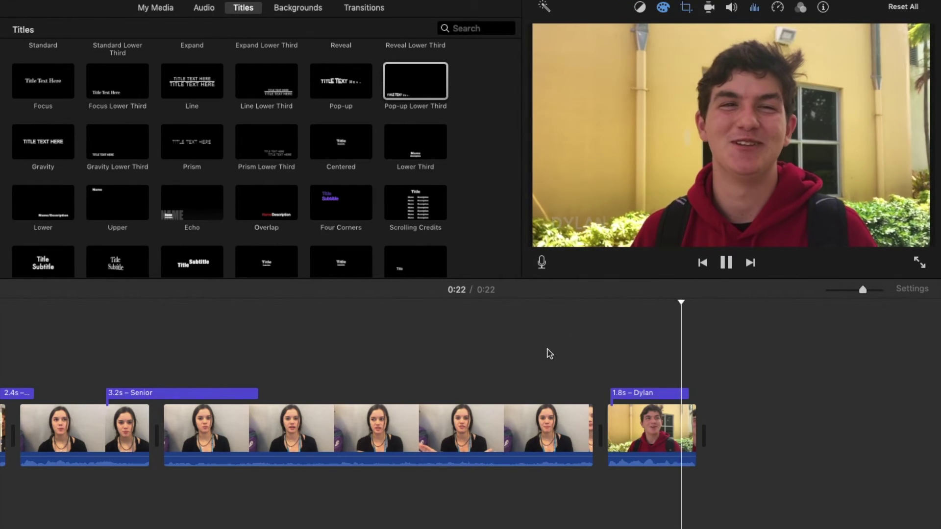
# Step: Place the 3.0-minute "Plain Jane (Instrumental Remake)" track from the project media under the video, starting beneath the first clip
pyautogui.click(159, 13)
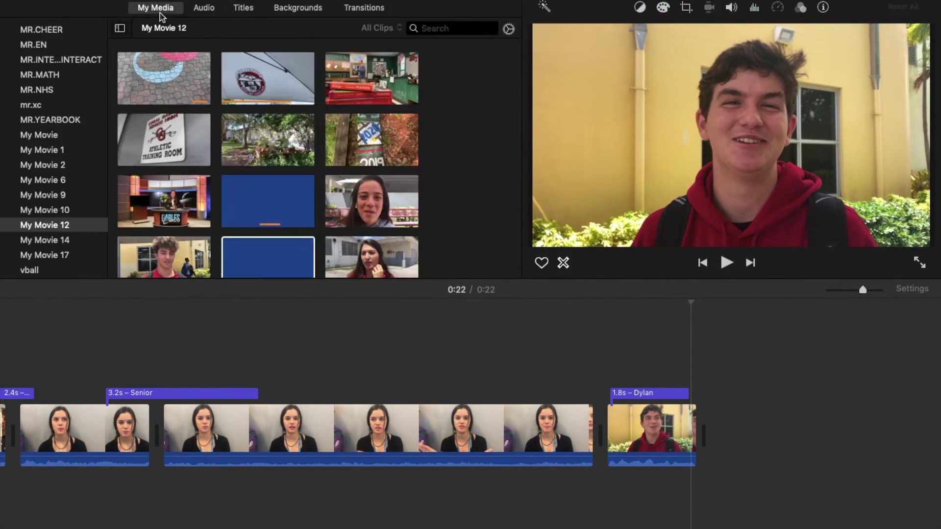
pyautogui.scroll(-3, 249, 196)
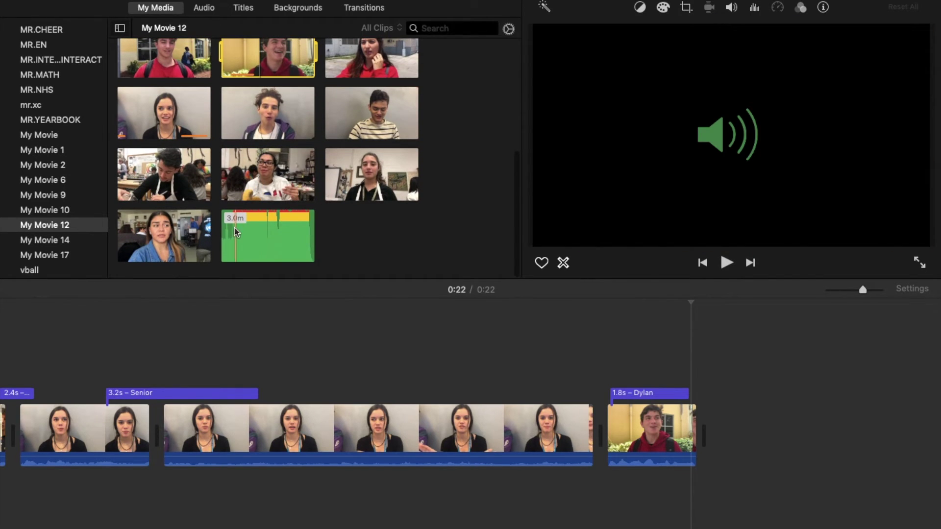
pyautogui.click(235, 229)
pyautogui.scroll(2, 233, 227)
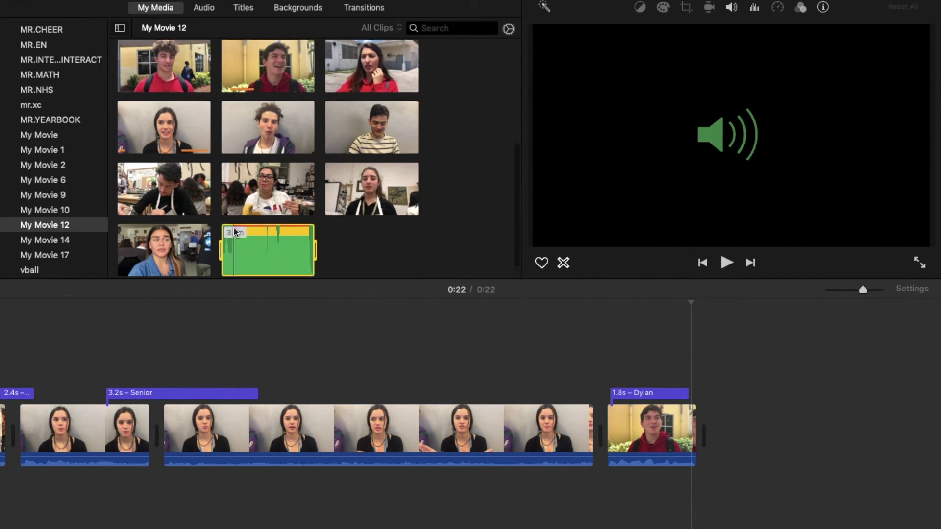
pyautogui.scroll(-1, 287, 262)
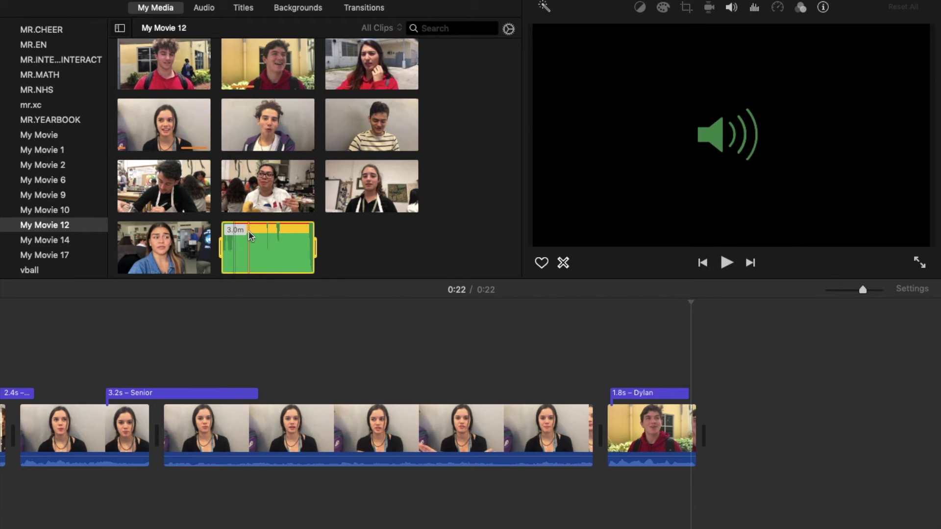
pyautogui.click(206, 359)
pyautogui.hscroll(-8, 206, 359)
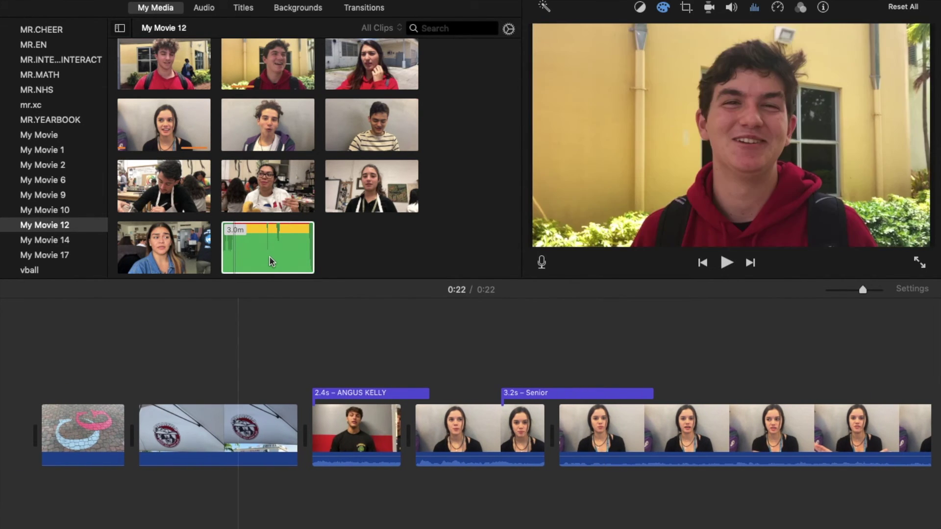
pyautogui.click(270, 257)
pyautogui.moveTo(270, 257); pyautogui.dragTo(55, 503)
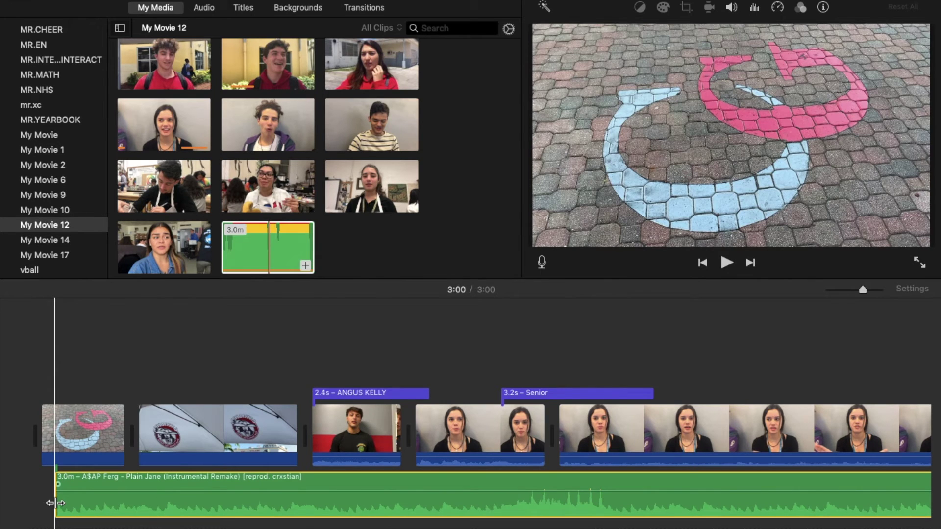
# Step: Split the music track at the end of the last video clip
pyautogui.hscroll(10, 55, 503)
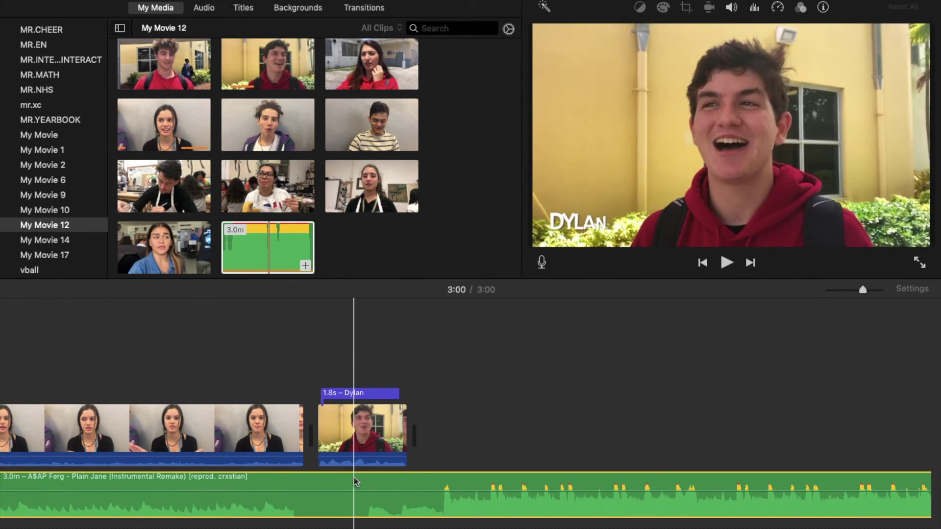
pyautogui.rightClick(420, 488)
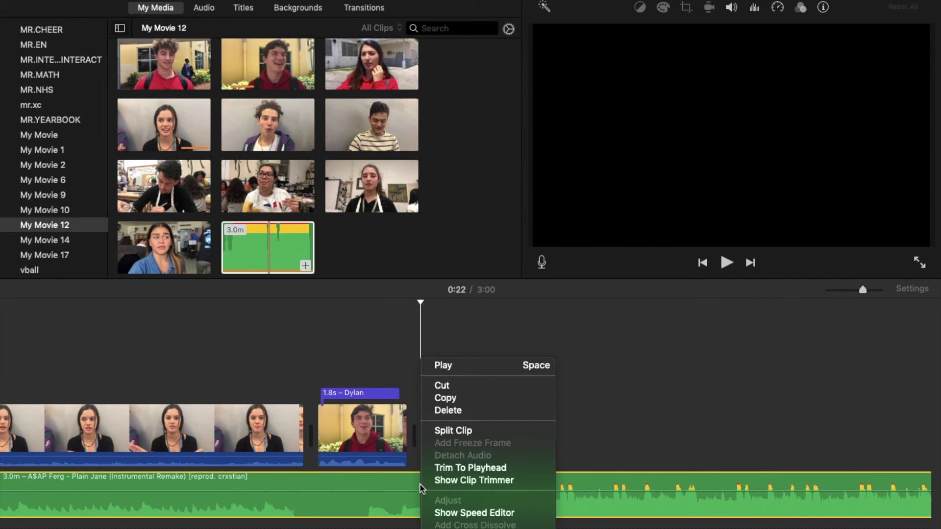
pyautogui.click(451, 431)
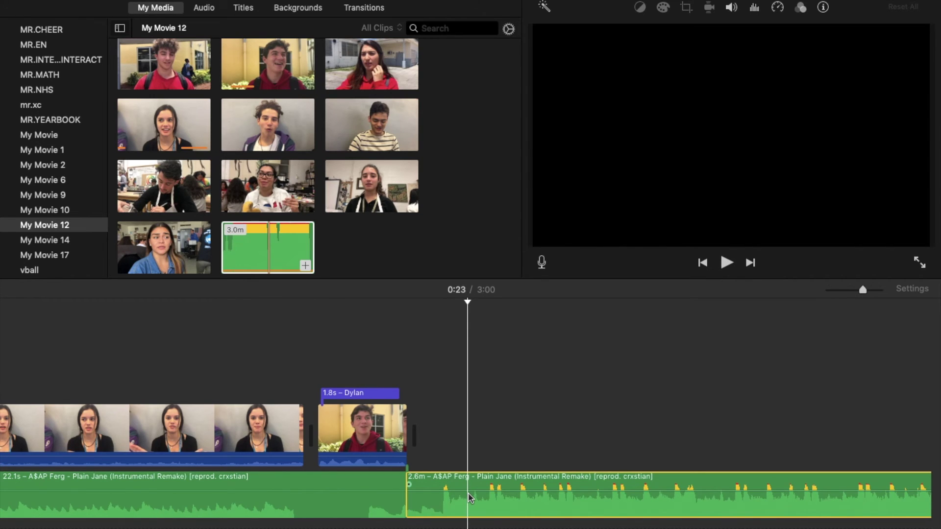
# Step: Delete the leftover music section after the last video clip and play the timeline to hear the music under the clips
pyautogui.press('Delete')
pyautogui.press('space')
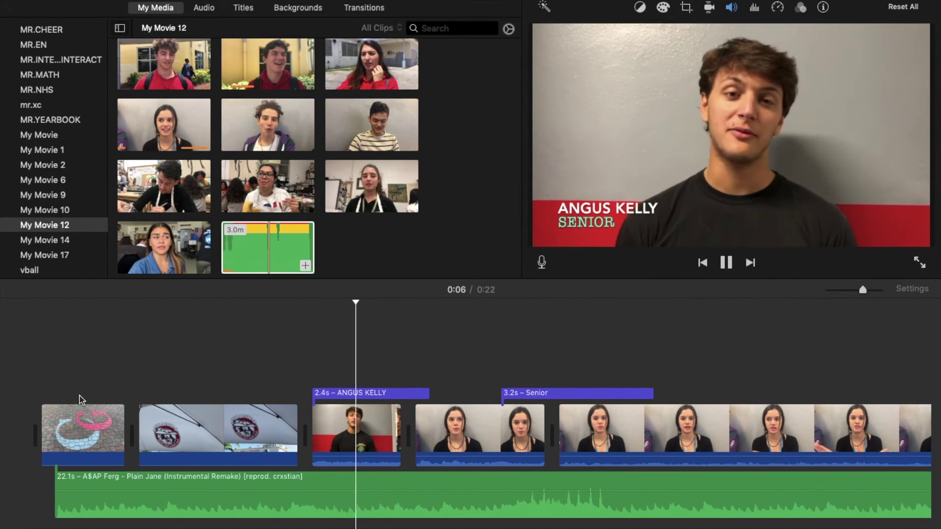
# Step: Lower the background music's volume in two passes, checking the balance by playing from the black-shirt boy's clip into the girl's interview
pyautogui.press('space')
pyautogui.moveTo(299, 490); pyautogui.dragTo(299, 498)
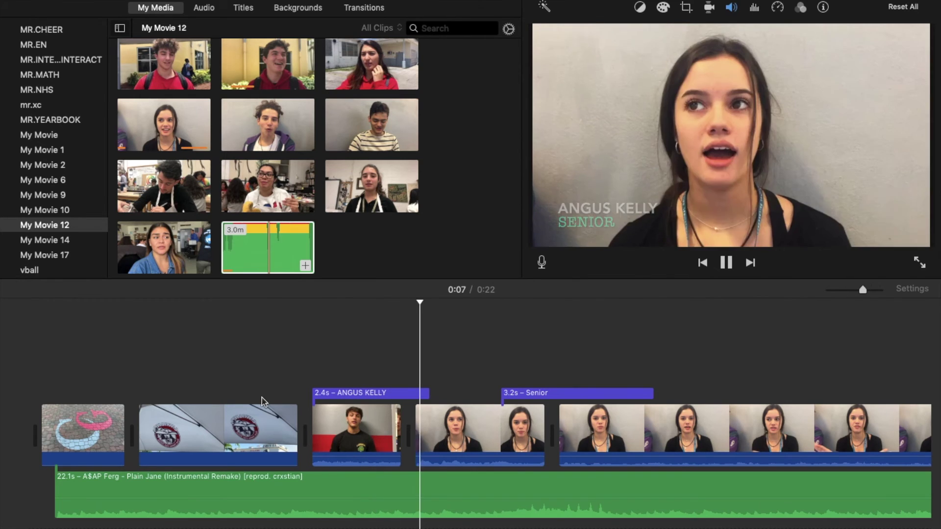
pyautogui.press('space')
pyautogui.moveTo(329, 498); pyautogui.dragTo(329, 501)
pyautogui.click(324, 385)
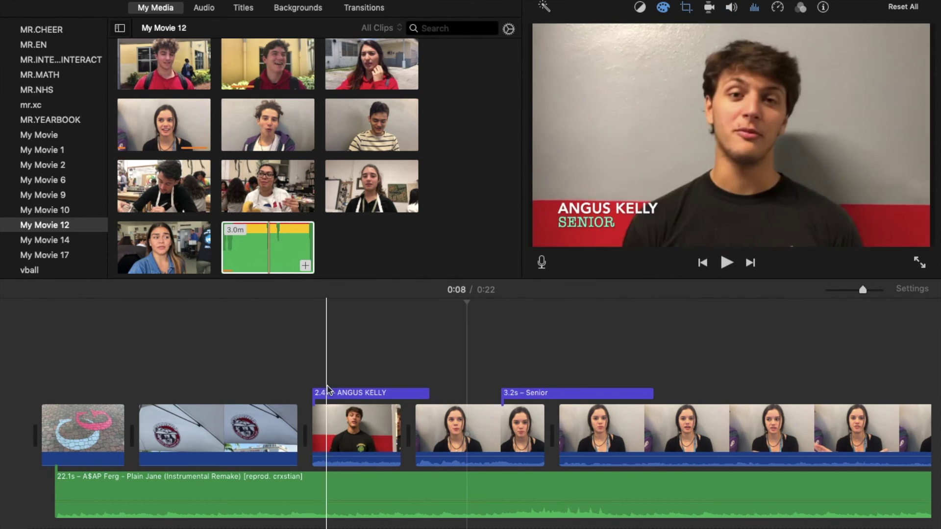
pyautogui.press('space')
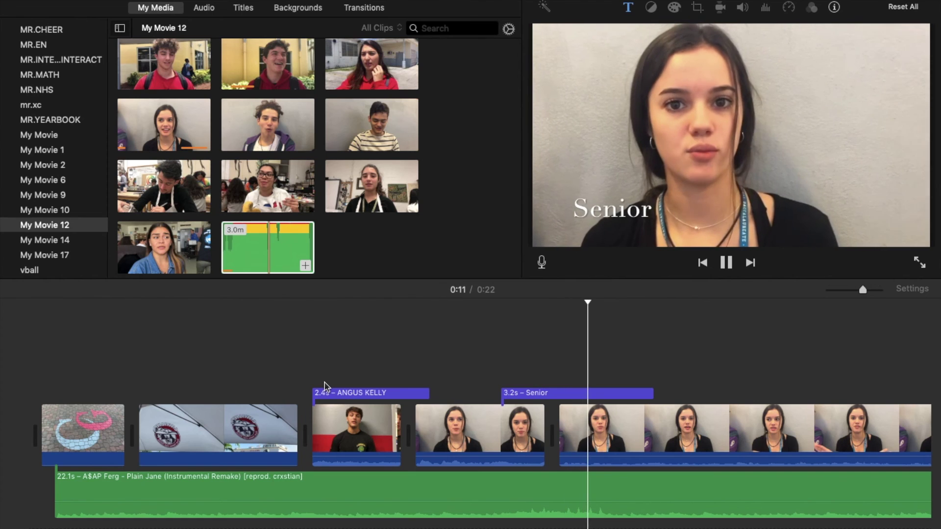
pyautogui.press('space')
# Step: Look over the project media and the finished timeline, and take the editor window out of full-screen mode
pyautogui.scroll(5, 238, 178)
pyautogui.scroll(3, 237, 178)
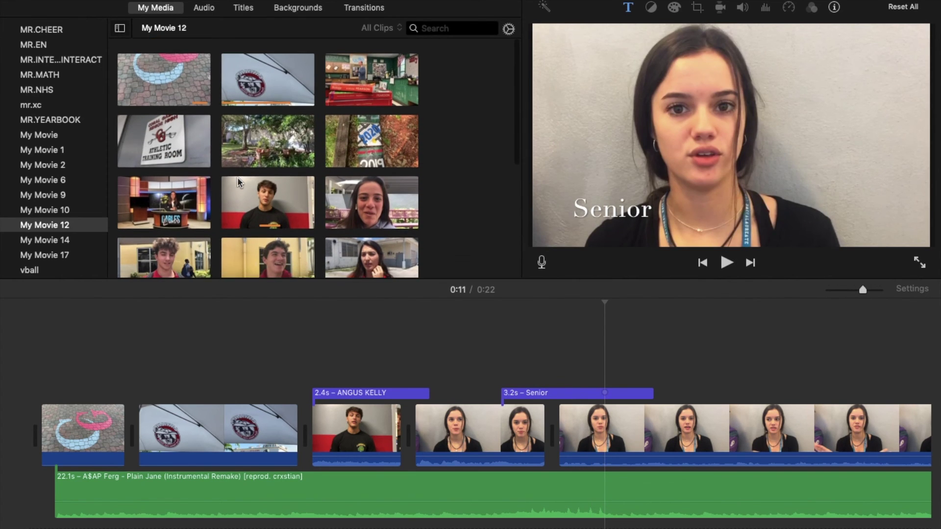
pyautogui.hscroll(5, 480, 446)
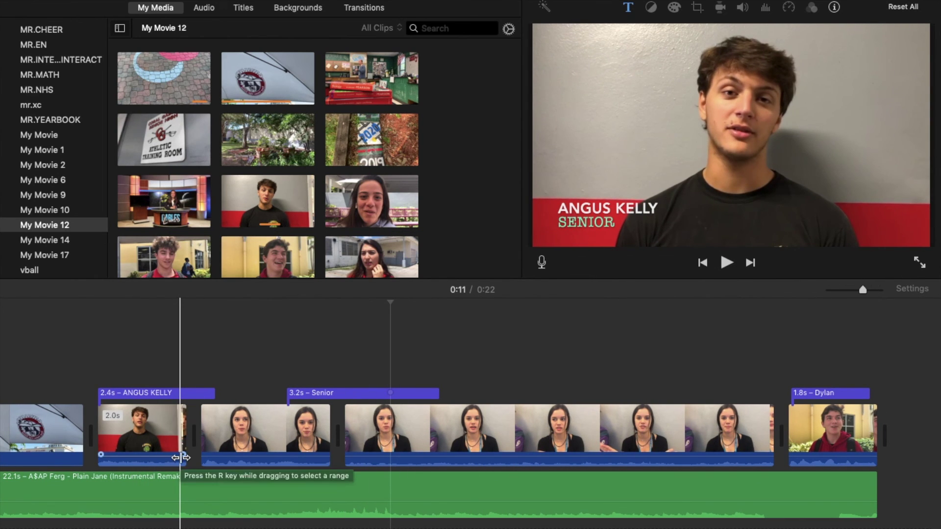
pyautogui.hscroll(-5, 180, 431)
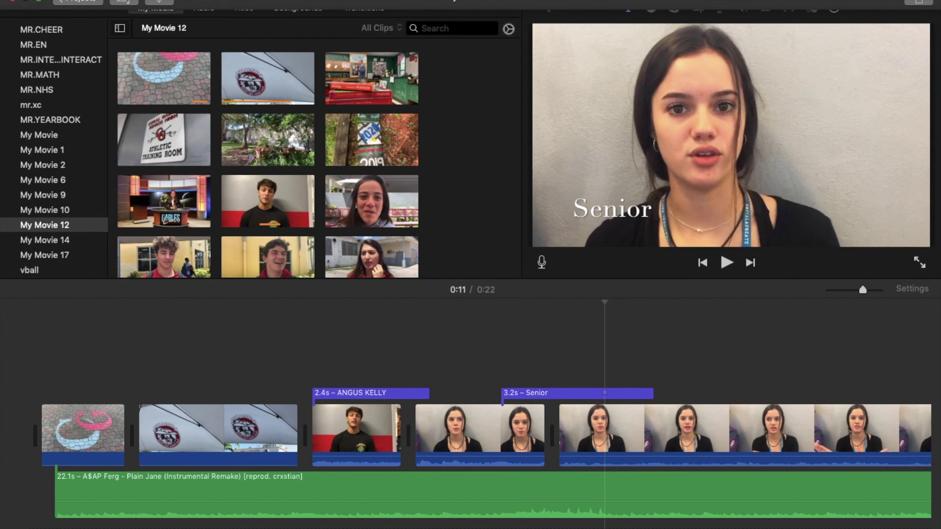
pyautogui.click(39, 2)
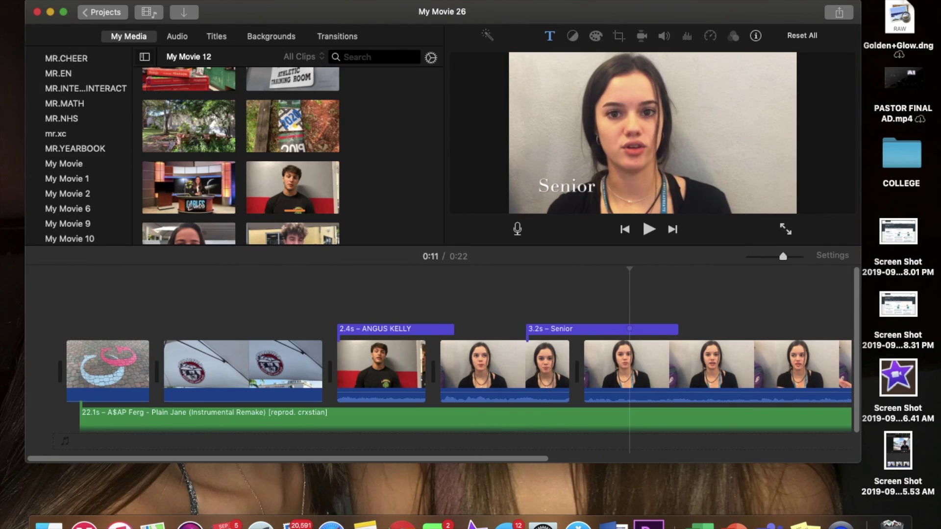